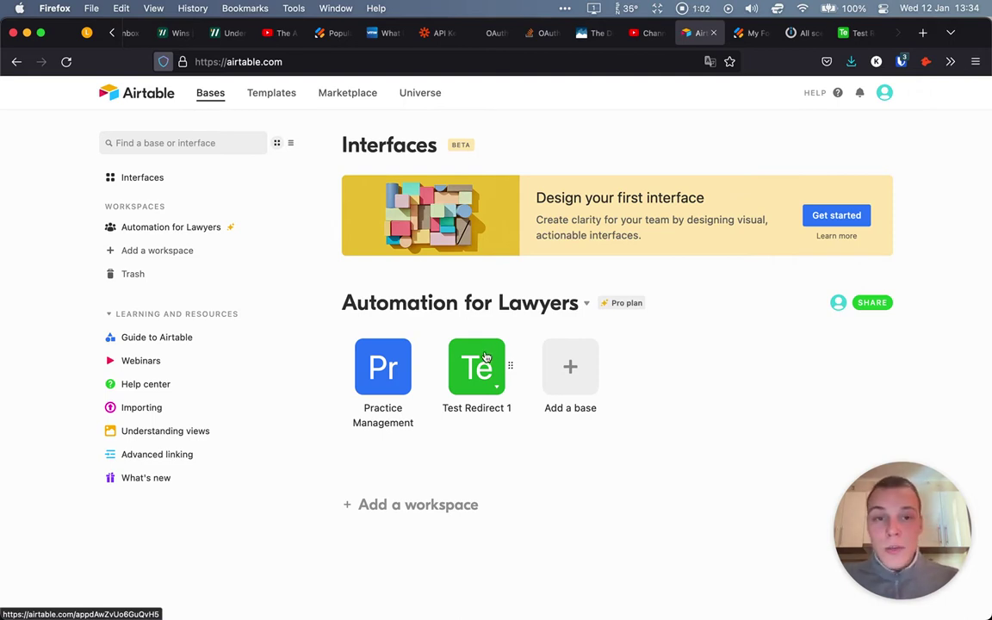
# - Open the Test Redirect 1 base to review its two ID/redirectURL records
pyautogui.click(485, 356)
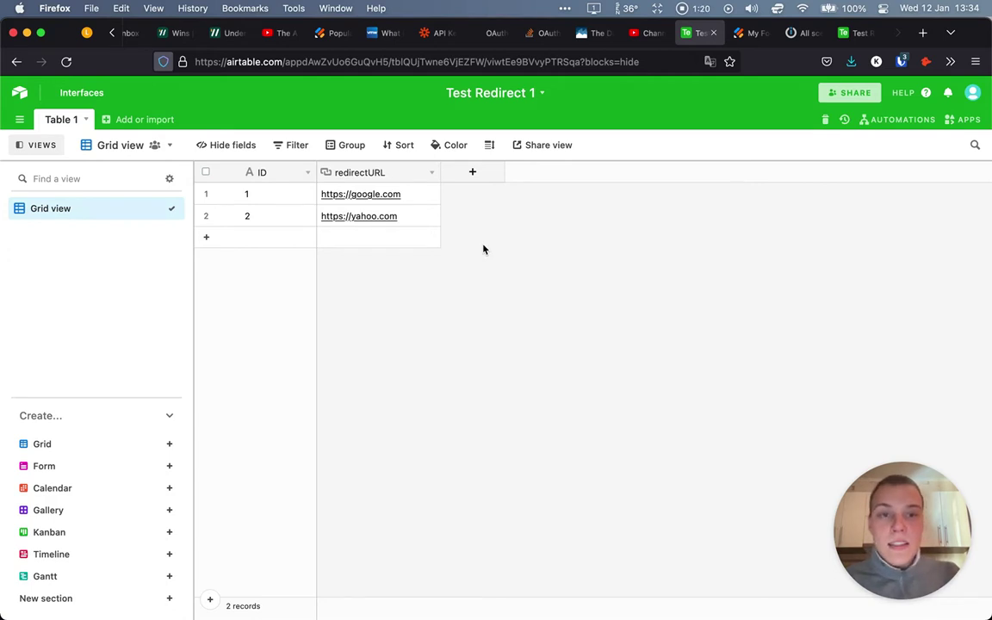
# - Create a new Jotform form from scratch using the Classic Form layout
pyautogui.click(752, 33)
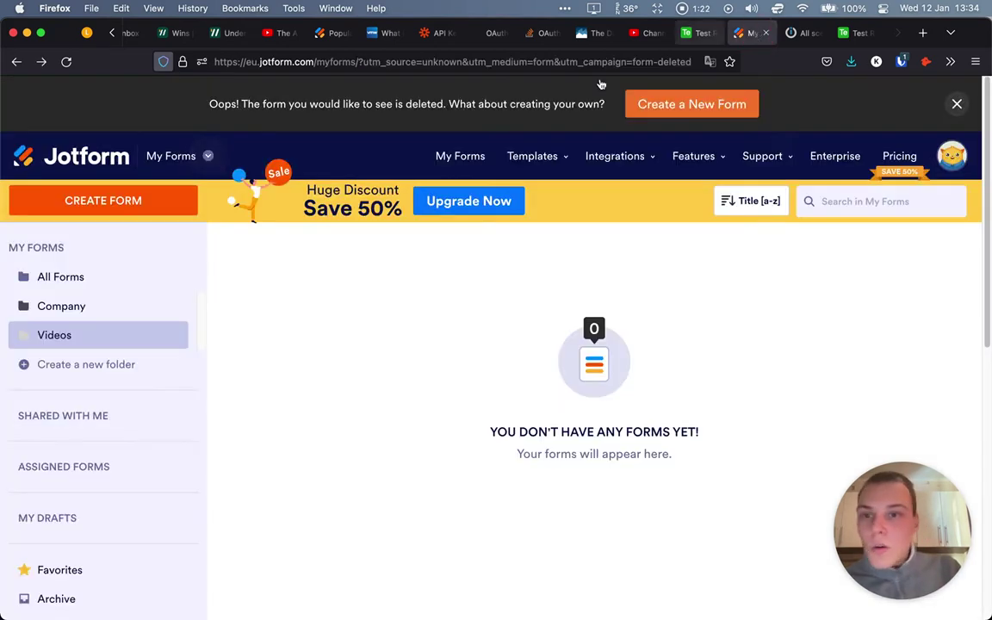
pyautogui.click(137, 199)
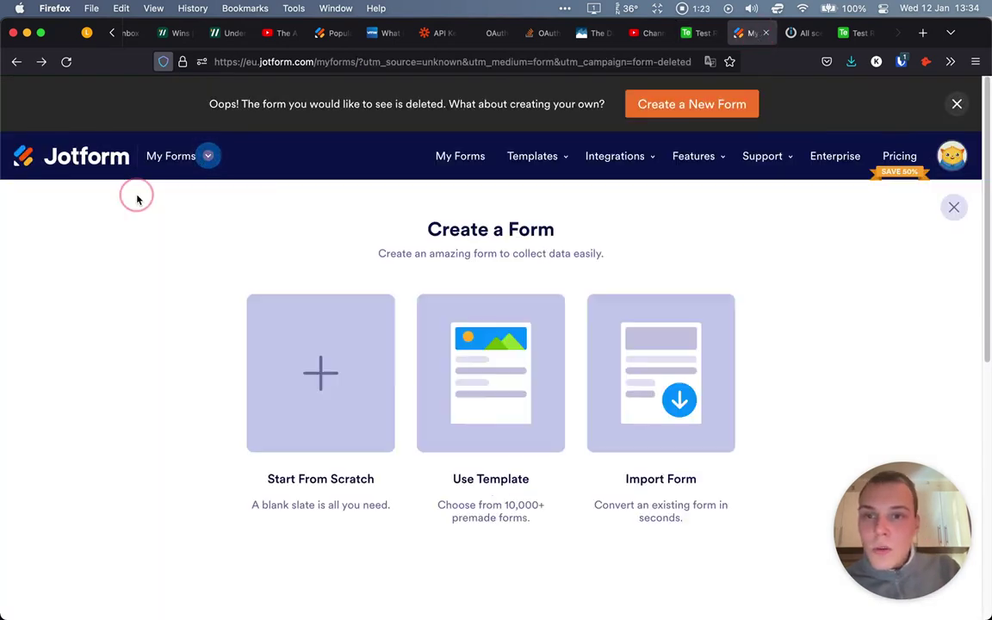
pyautogui.click(357, 360)
pyautogui.click(456, 355)
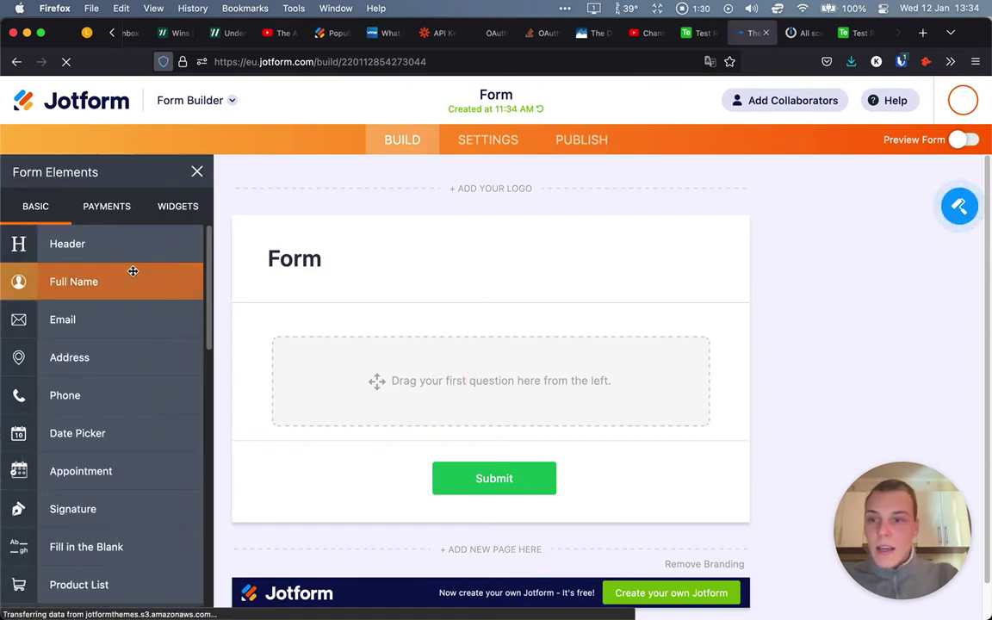
# - Add a Single Choice question to the empty form
pyautogui.scroll(-5, 107, 404)
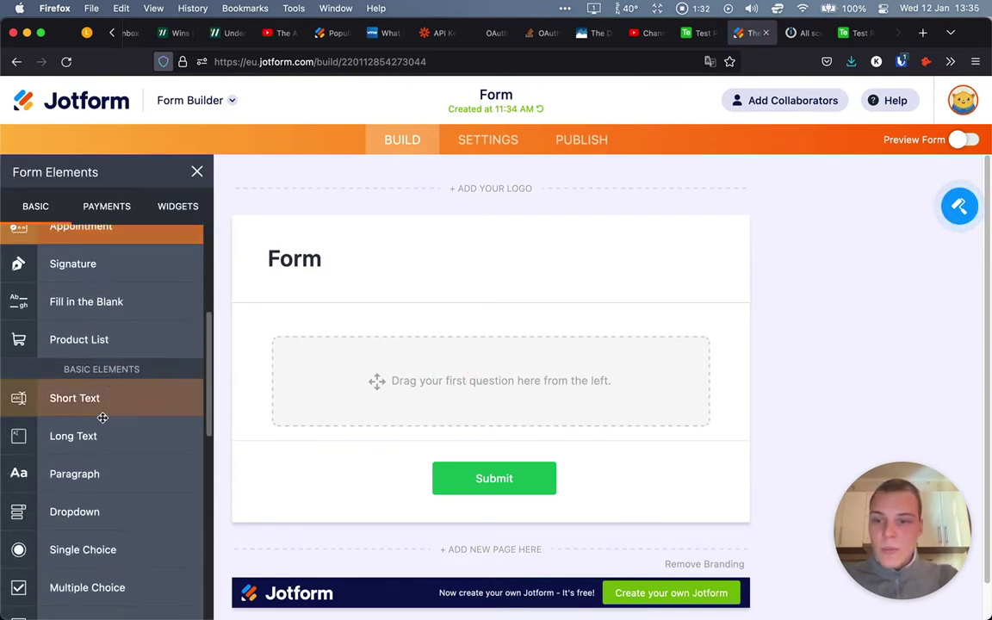
pyautogui.scroll(-3, 98, 420)
pyautogui.moveTo(83, 450); pyautogui.dragTo(396, 366)
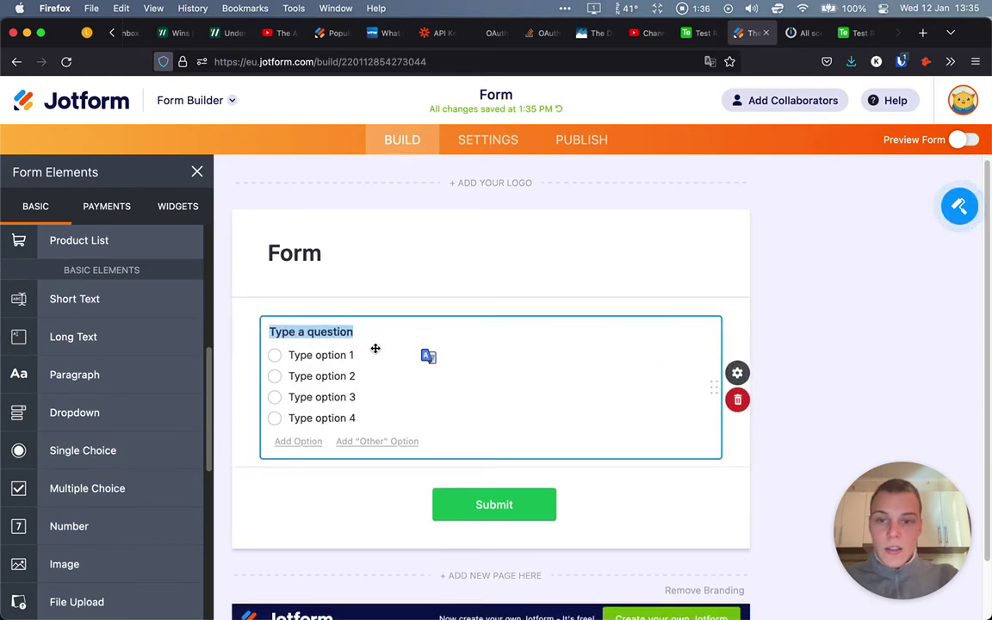
# - Set the single-choice field's Unique Name to id under Advanced > Field Details
pyautogui.click(737, 372)
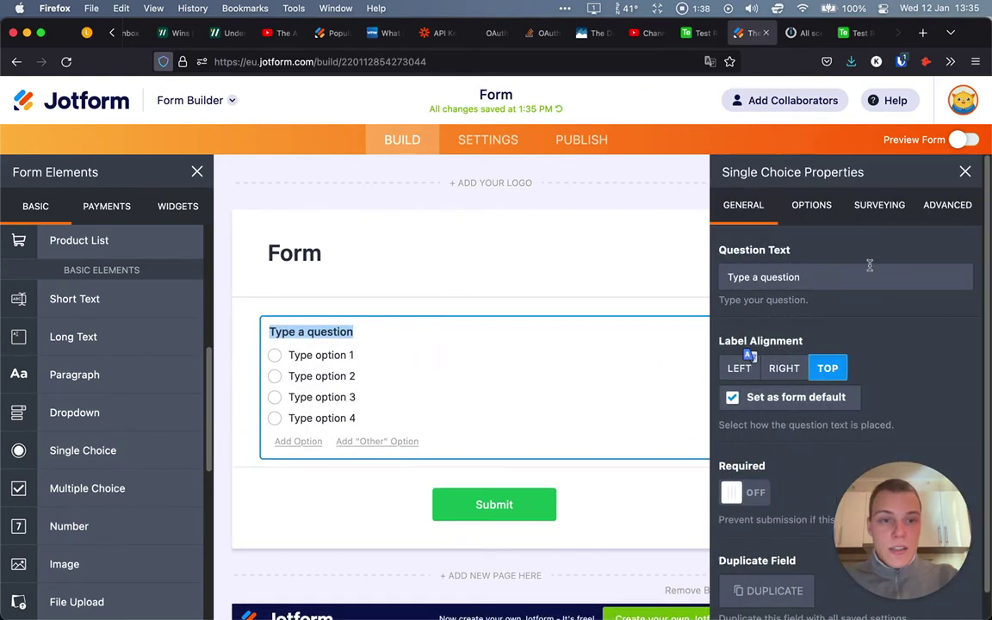
pyautogui.click(947, 205)
pyautogui.scroll(-3, 763, 431)
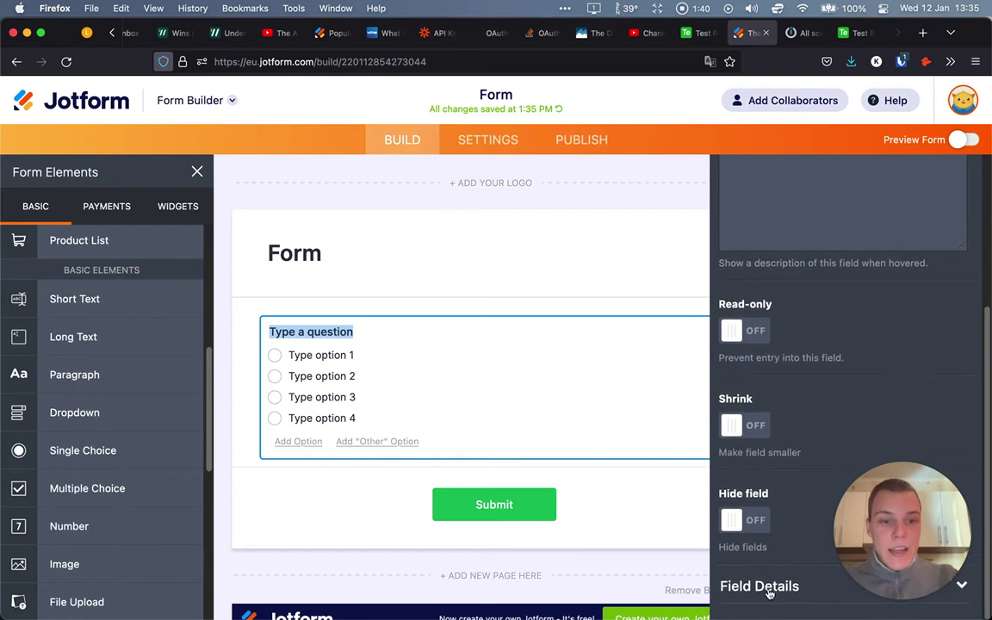
pyautogui.click(760, 586)
pyautogui.doubleClick(760, 414)
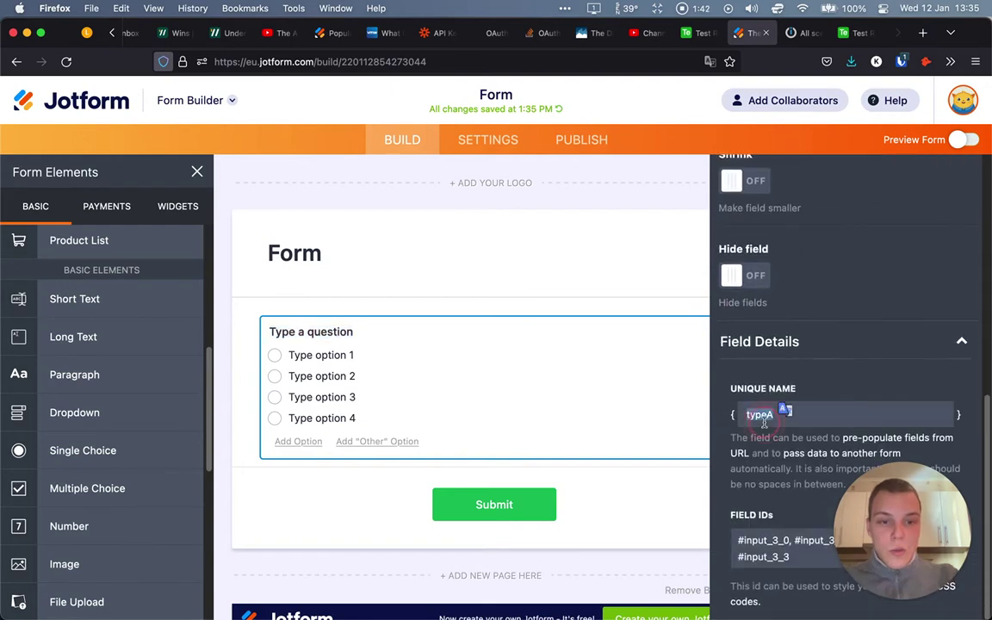
pyautogui.write('optio')
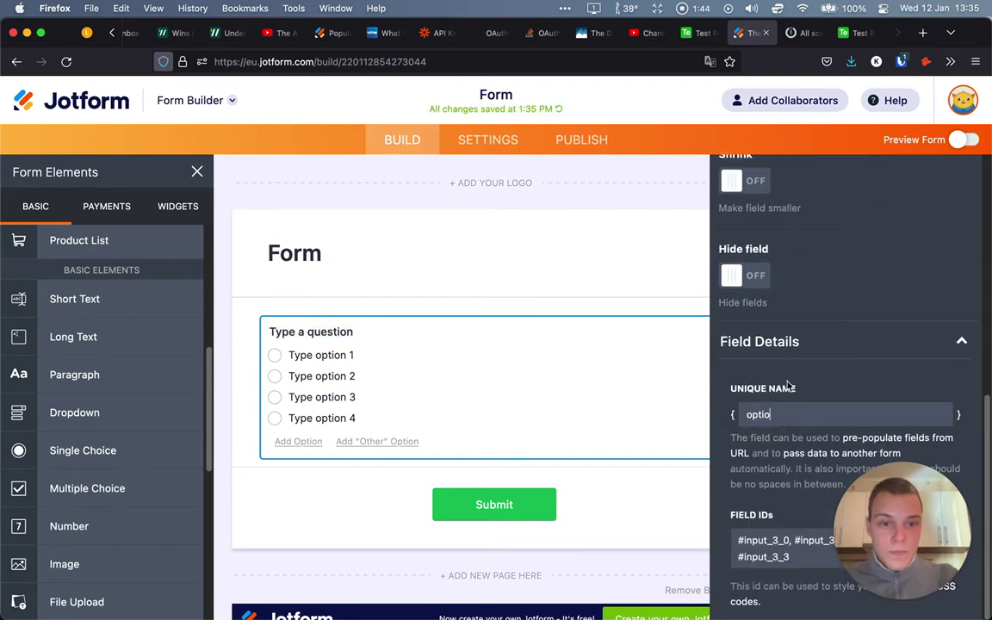
pyautogui.press('BackSpace')
pyautogui.press('BackSpace')
pyautogui.press('BackSpace')
pyautogui.press('BackSpace')
pyautogui.press('BackSpace')
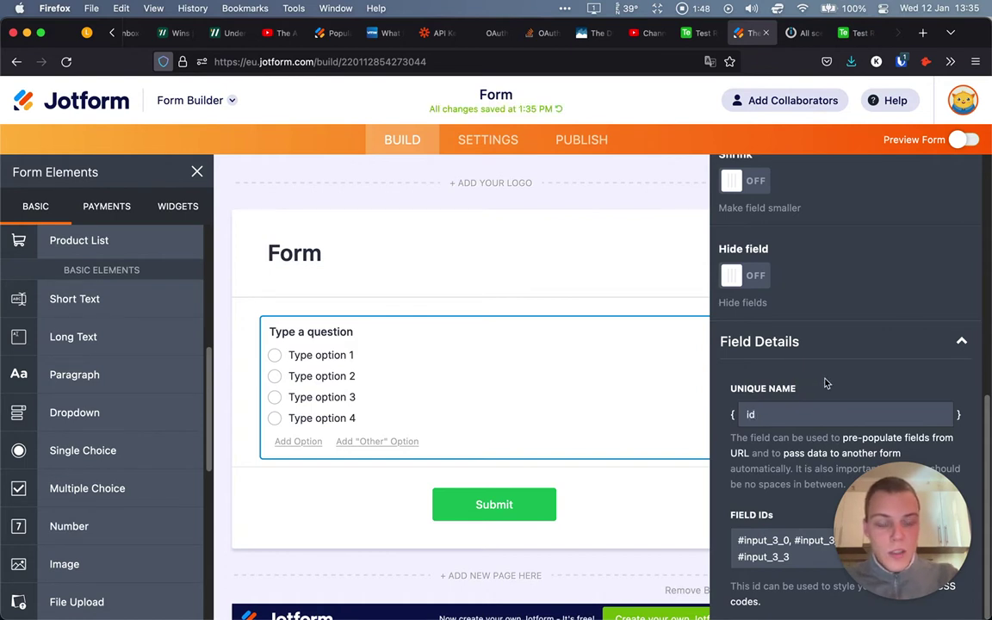
# - Rename the options to 1 and 2 and delete the third and fourth options
pyautogui.scroll(10, 818, 211)
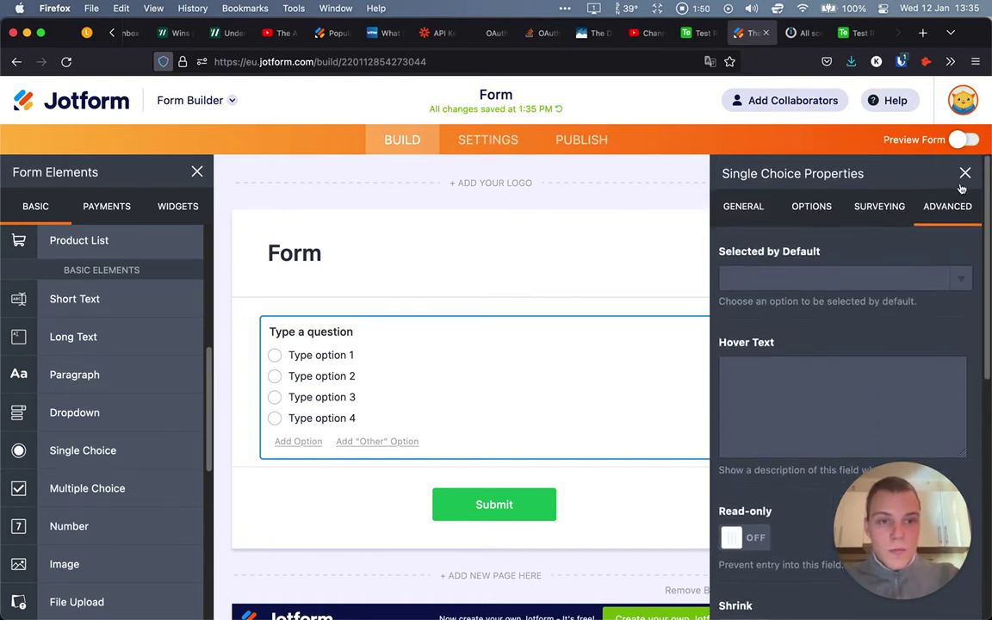
pyautogui.moveTo(293, 355); pyautogui.dragTo(348, 343)
pyautogui.press('BackSpace')
pyautogui.tripleClick(315, 376)
pyautogui.write('2')
pyautogui.moveTo(297, 376); pyautogui.dragTo(357, 376)
pyautogui.press('BackSpace')
pyautogui.tripleClick(321, 397)
pyautogui.click(384, 398)
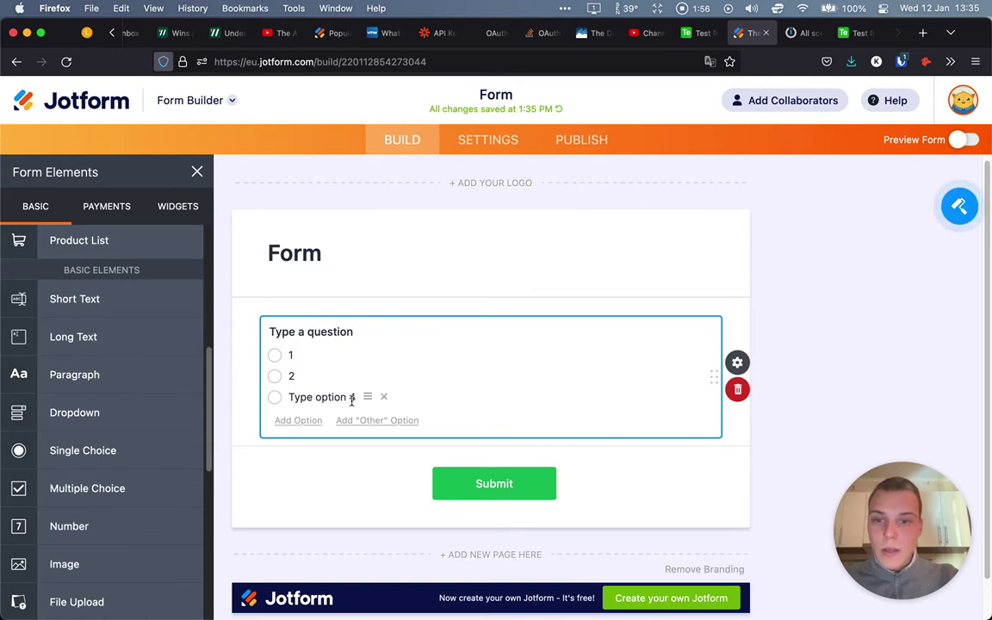
pyautogui.click(388, 398)
pyautogui.click(660, 427)
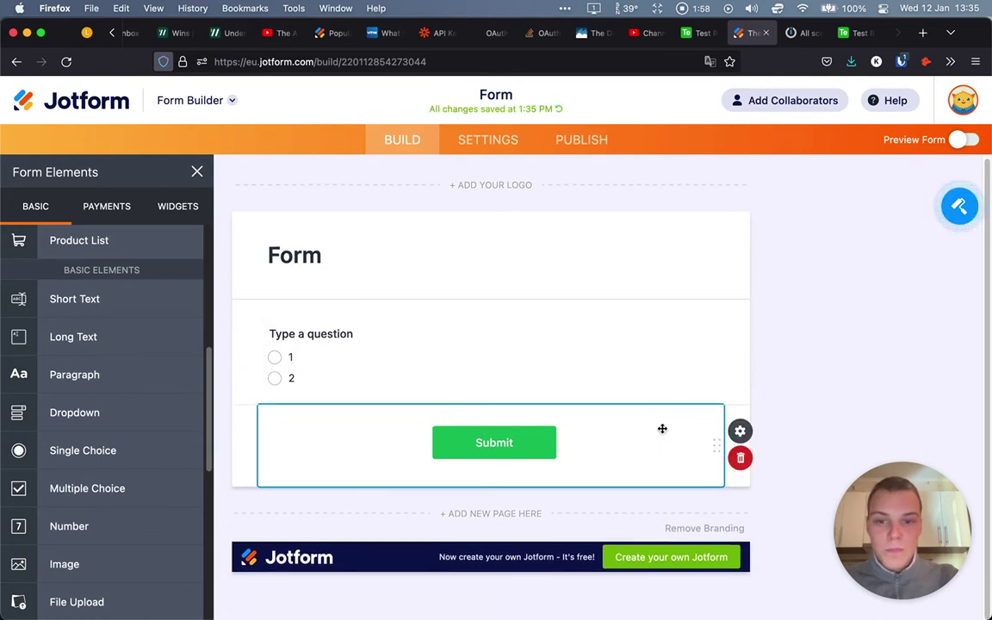
pyautogui.click(815, 299)
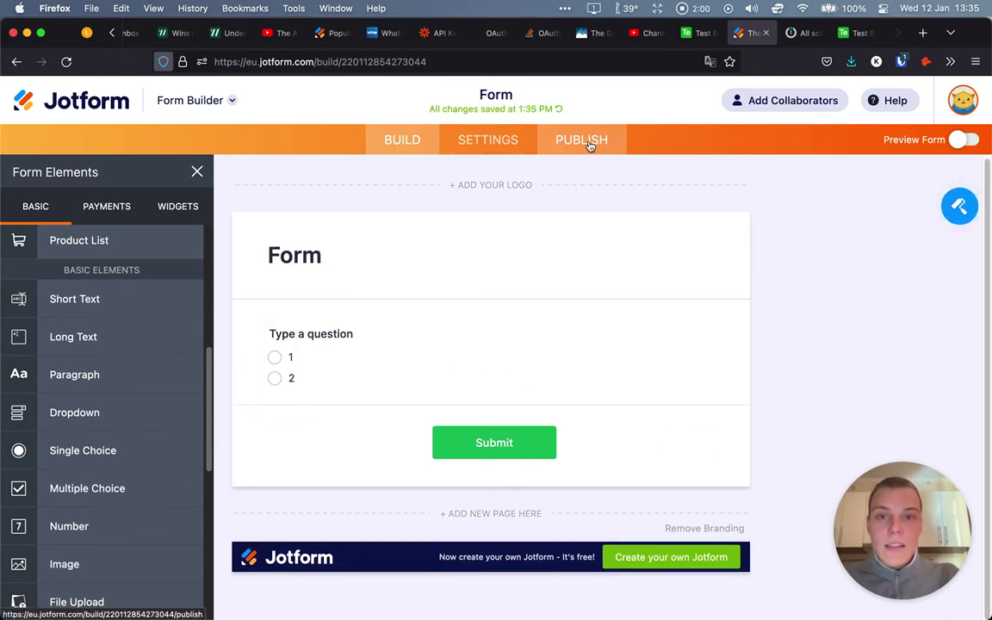
# - Set the Thank You Page to redirect to an external link, then create a new Integromat scenario
pyautogui.click(485, 148)
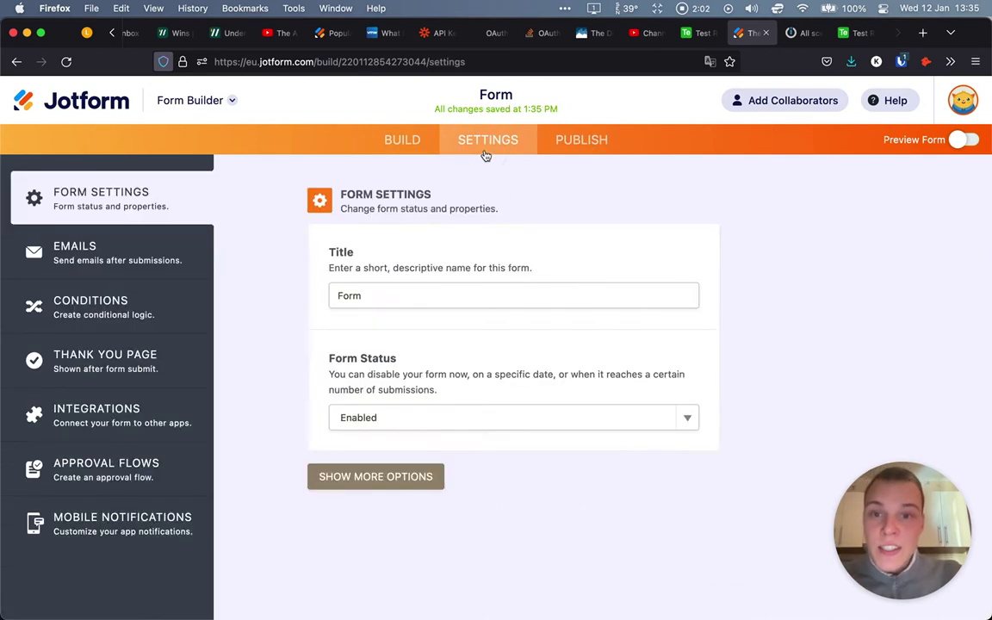
pyautogui.click(151, 369)
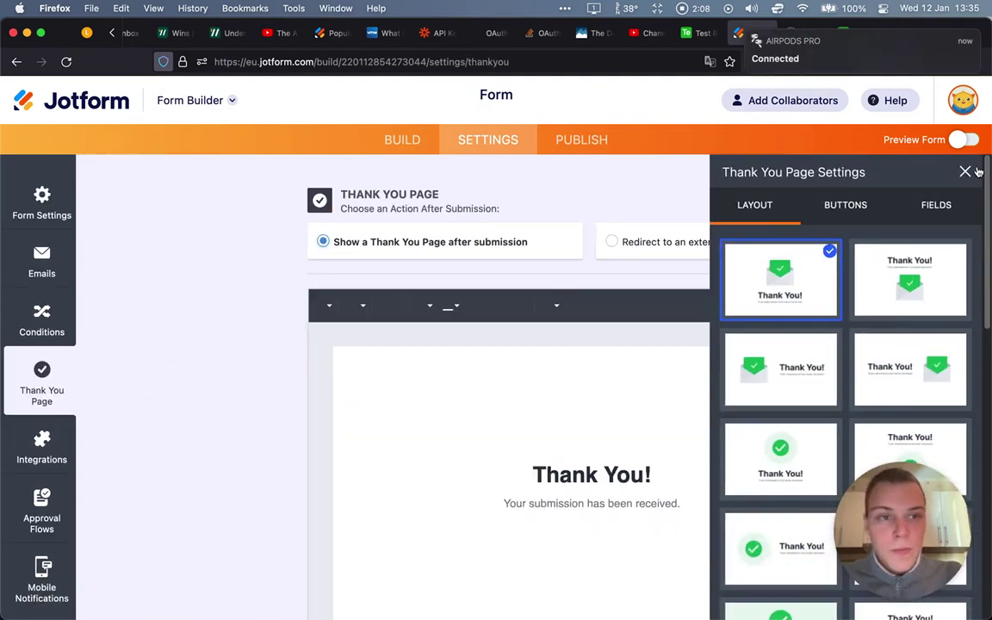
pyautogui.click(963, 169)
pyautogui.click(680, 234)
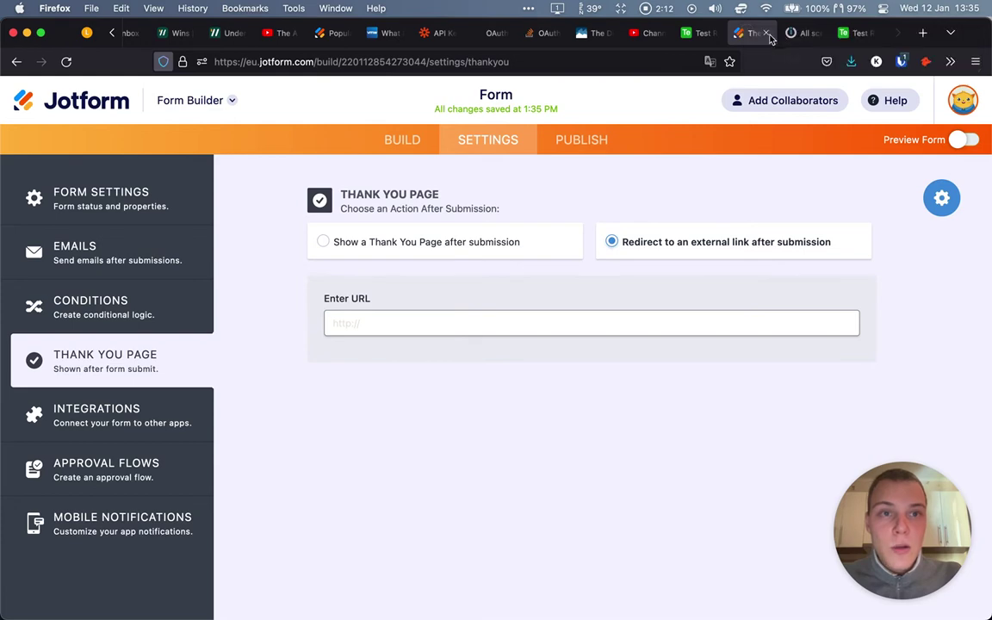
pyautogui.click(791, 33)
pyautogui.click(855, 115)
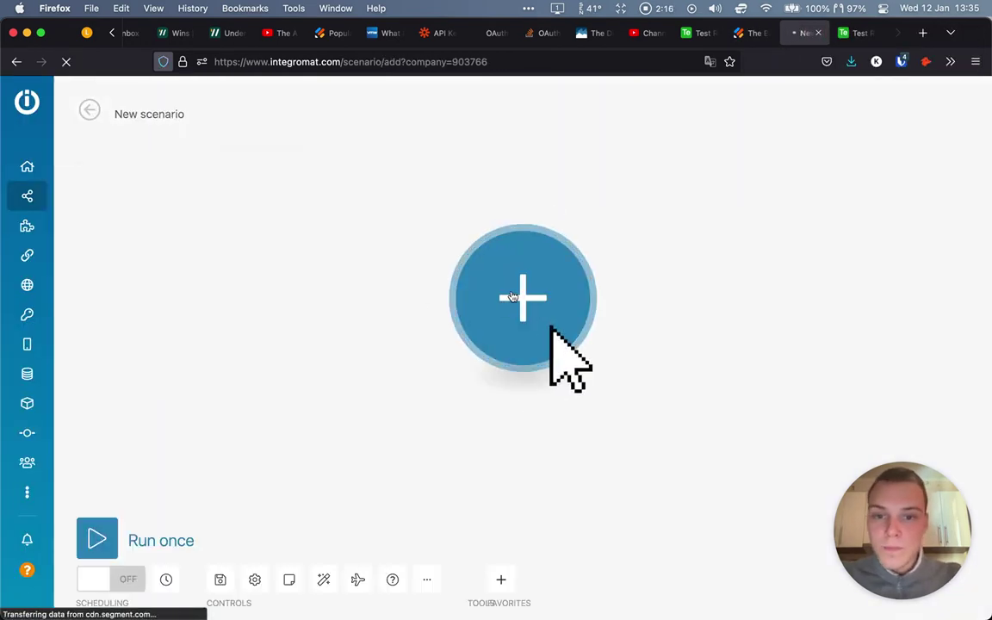
# - Add a Webhooks Custom webhook as the scenario's first module
pyautogui.click(508, 294)
pyautogui.write('webhook')
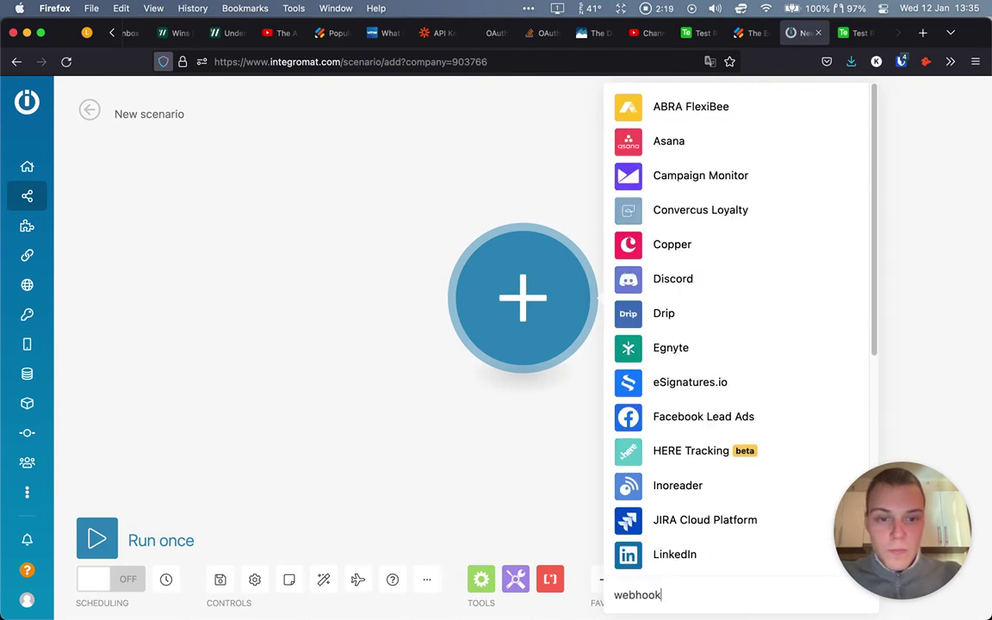
pyautogui.scroll(-3, 692, 339)
pyautogui.scroll(-5, 692, 339)
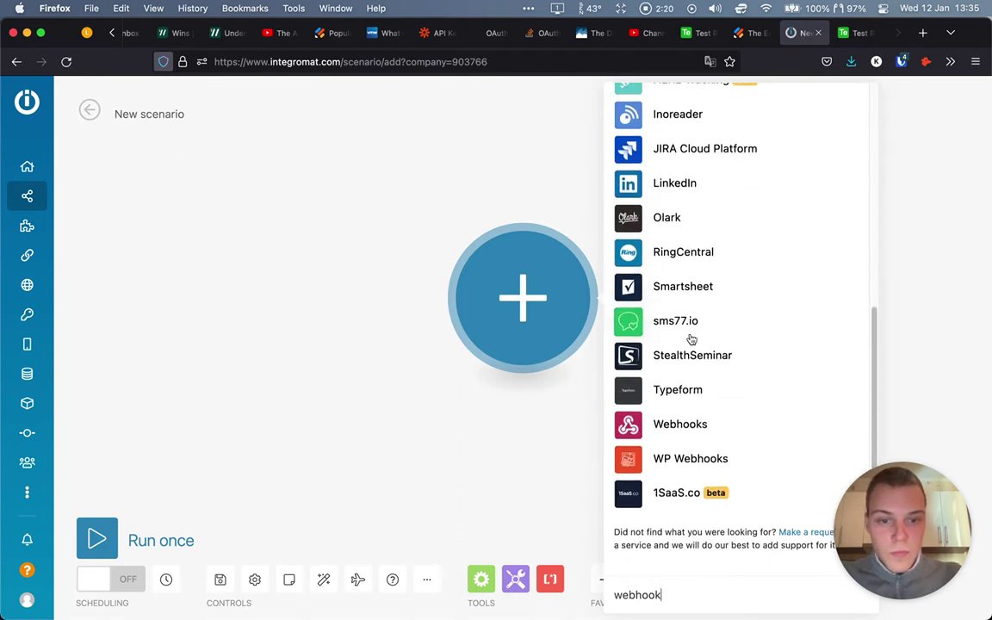
pyautogui.click(659, 431)
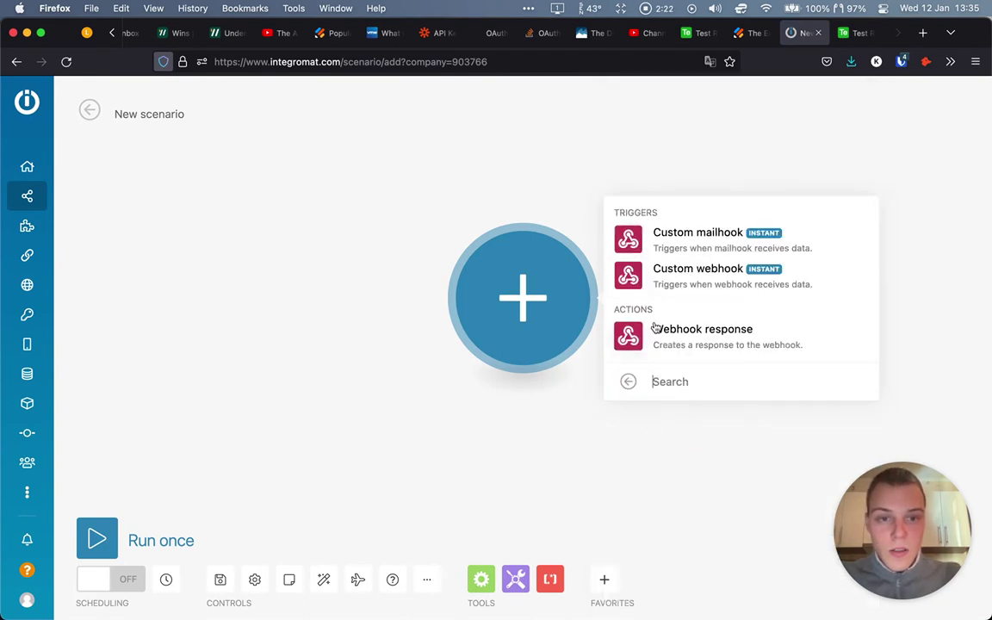
pyautogui.click(663, 272)
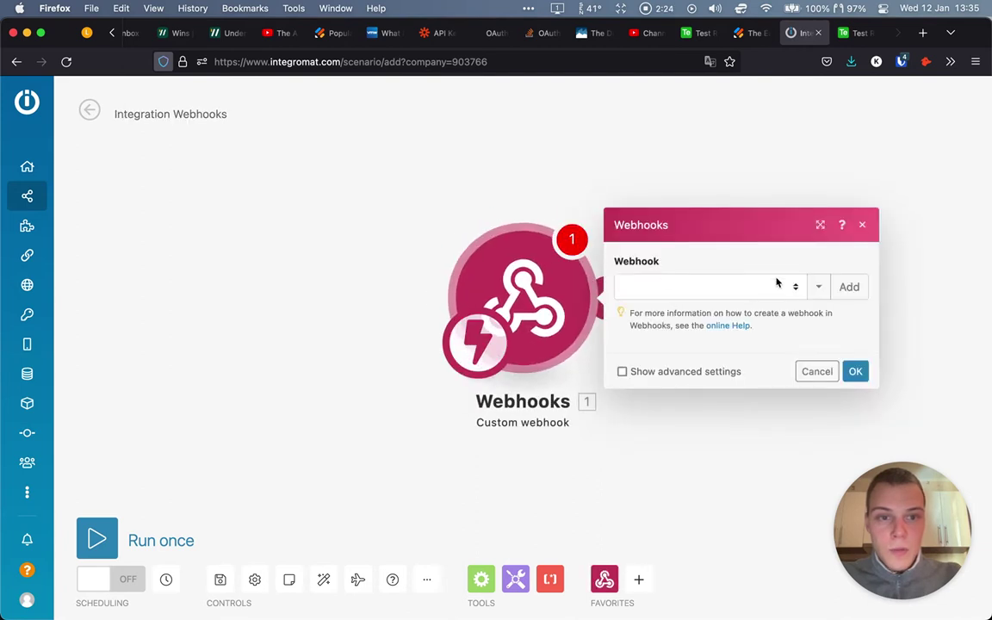
# - Create a webhook named 'Test Redirect 1', copy its address, and confirm the module
pyautogui.click(849, 286)
pyautogui.tripleClick(469, 240)
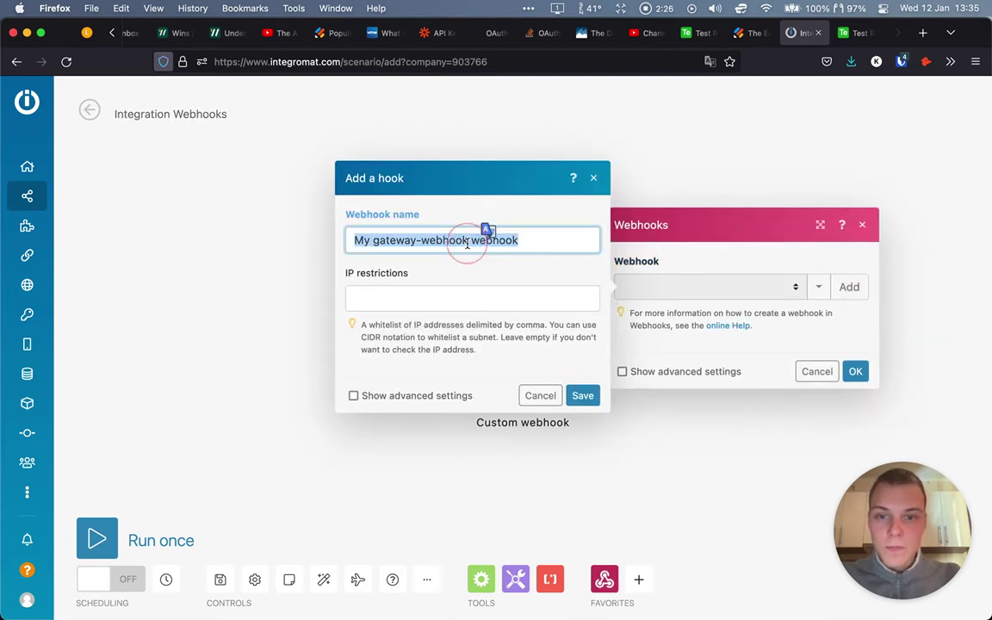
pyautogui.write('Test R')
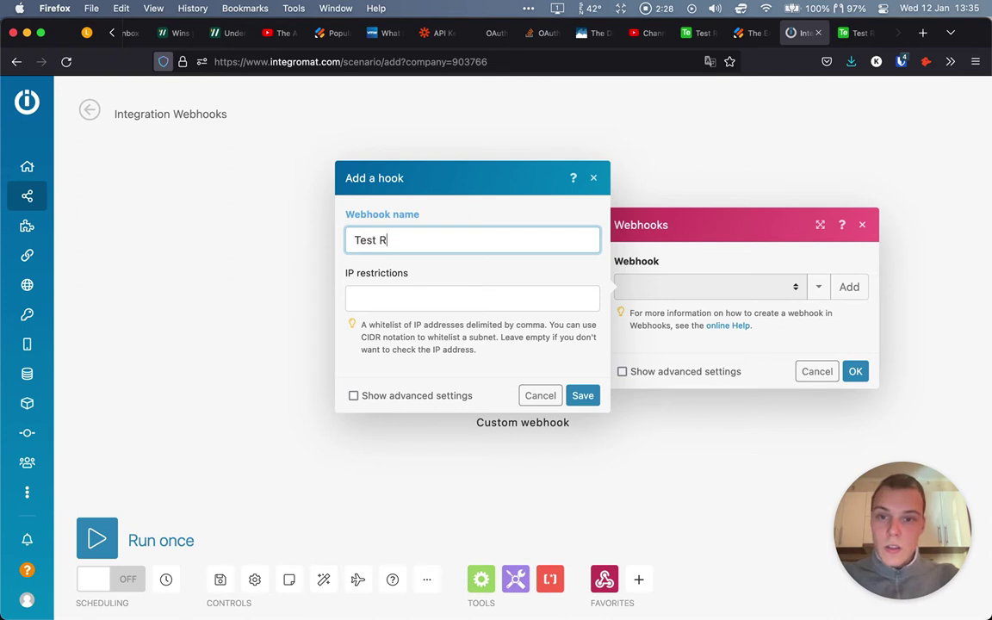
pyautogui.write('edirect 1')
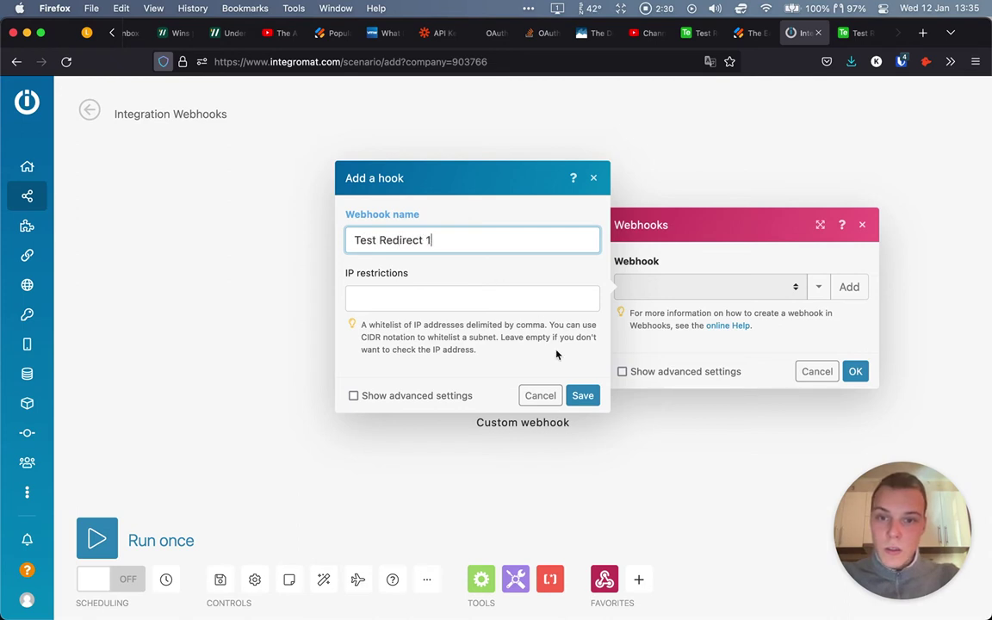
pyautogui.click(582, 396)
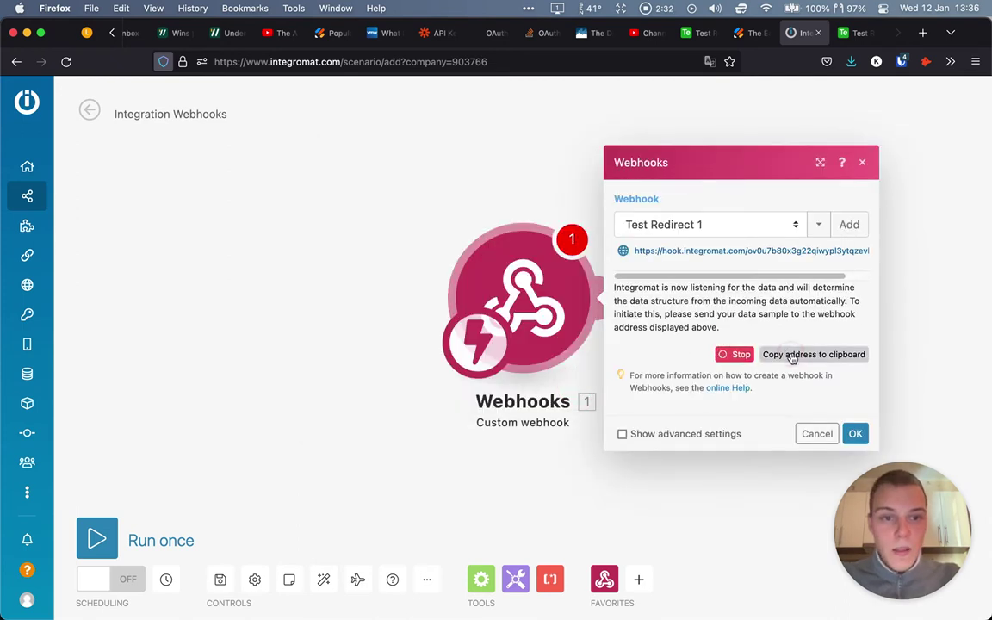
pyautogui.click(791, 355)
pyautogui.click(859, 434)
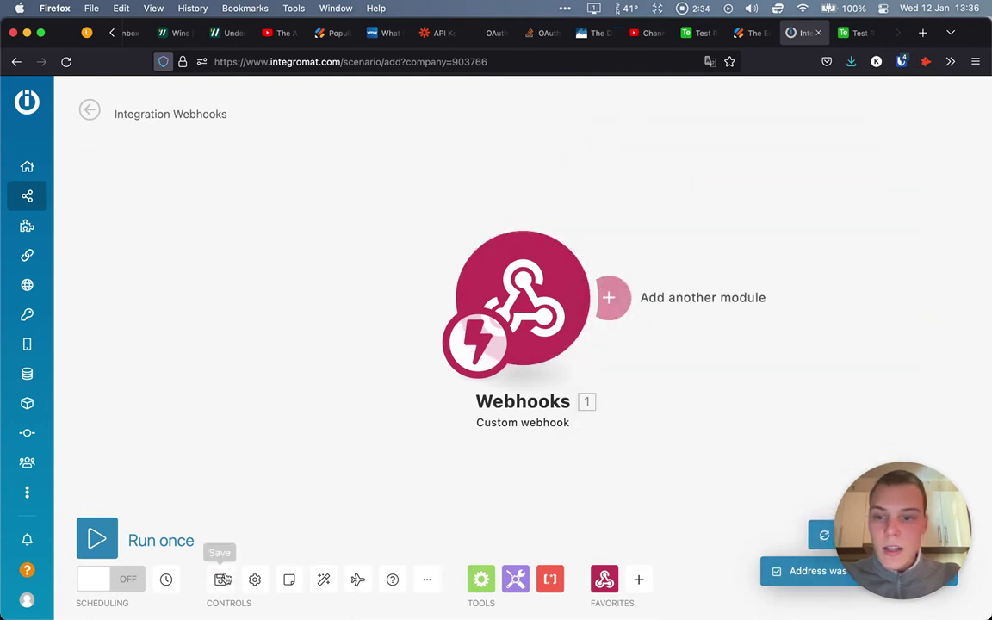
# - Save the scenario and run only the webhook module so it awaits data
pyautogui.click(220, 579)
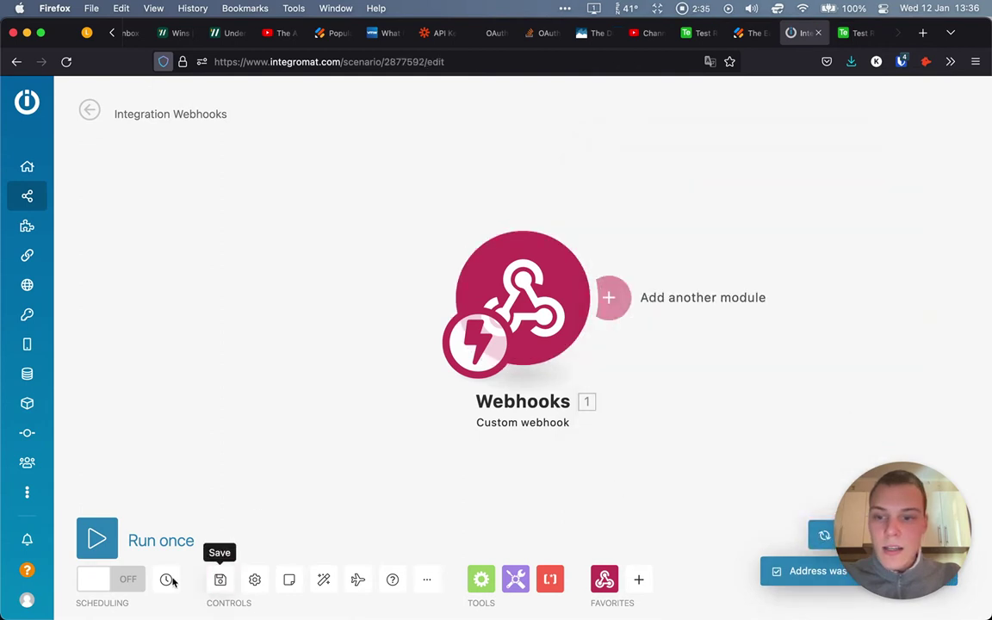
pyautogui.rightClick(496, 306)
pyautogui.click(527, 336)
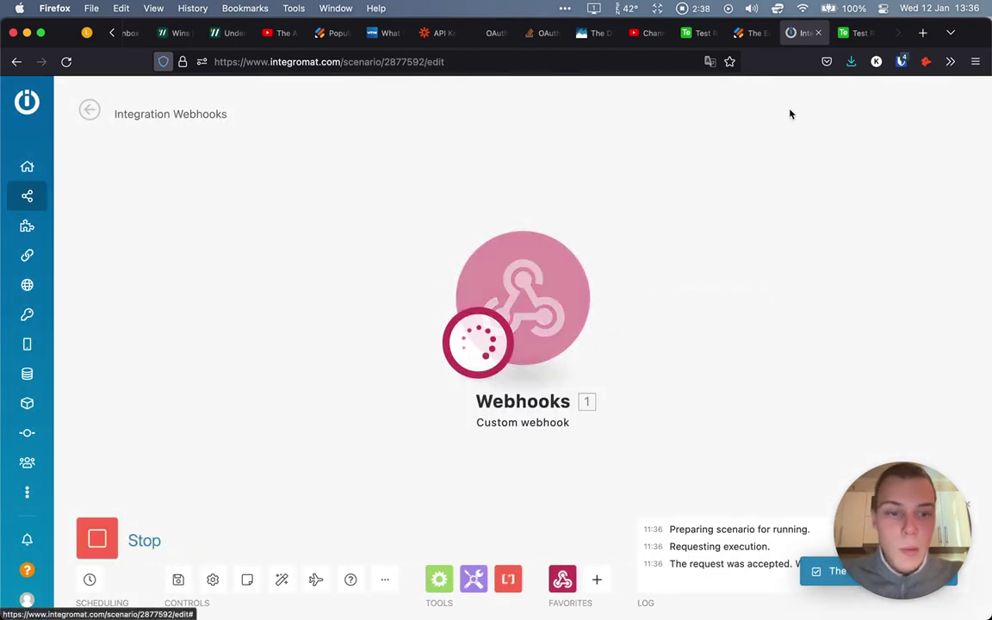
pyautogui.click(757, 36)
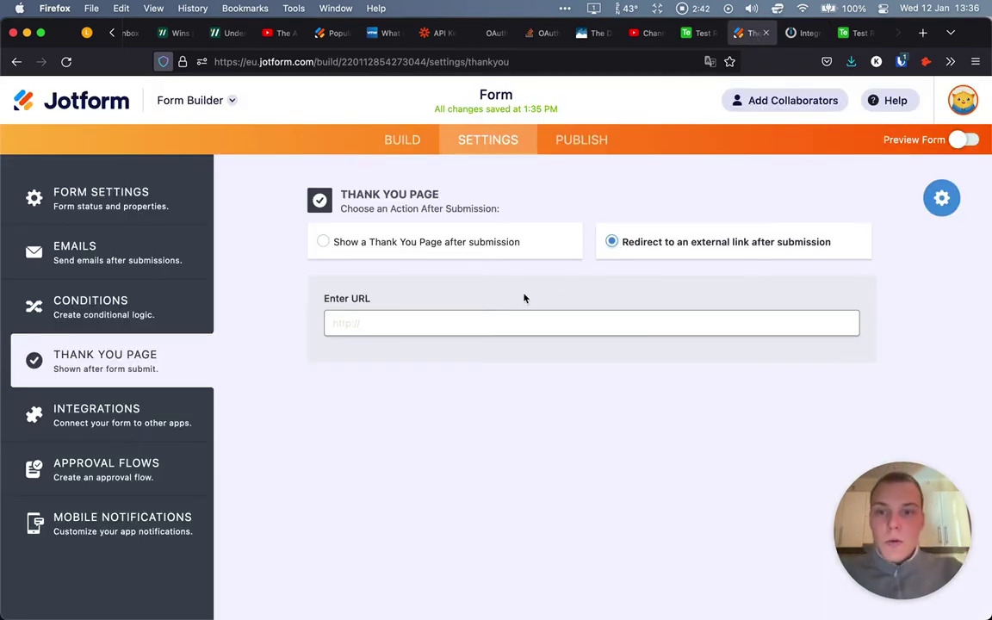
# - Set the redirect URL to the pasted webhook address followed by ?id={id}
pyautogui.click(451, 323)
pyautogui.press('super+v')
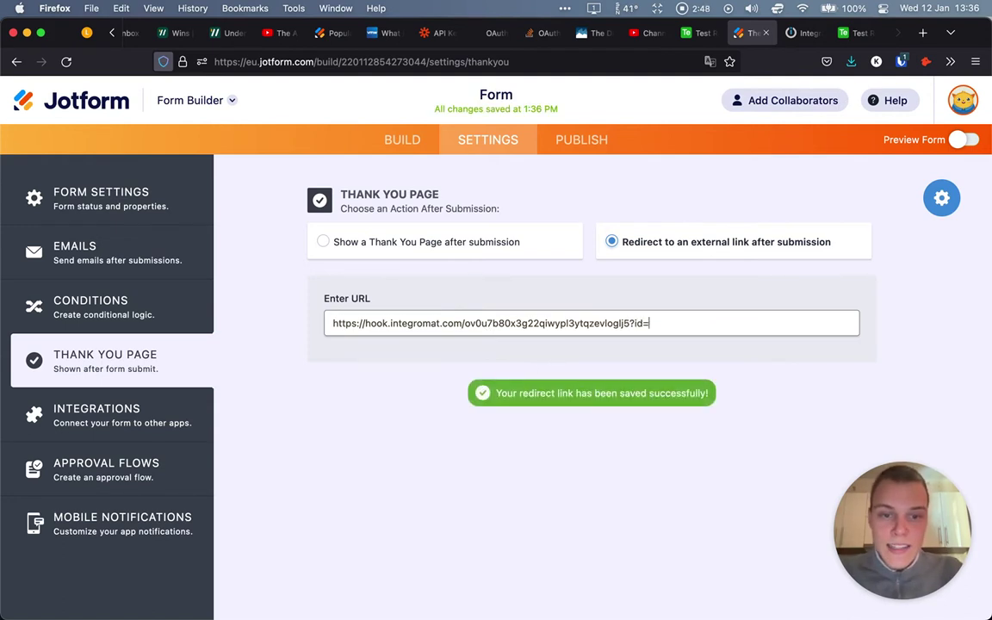
pyautogui.write('id}')
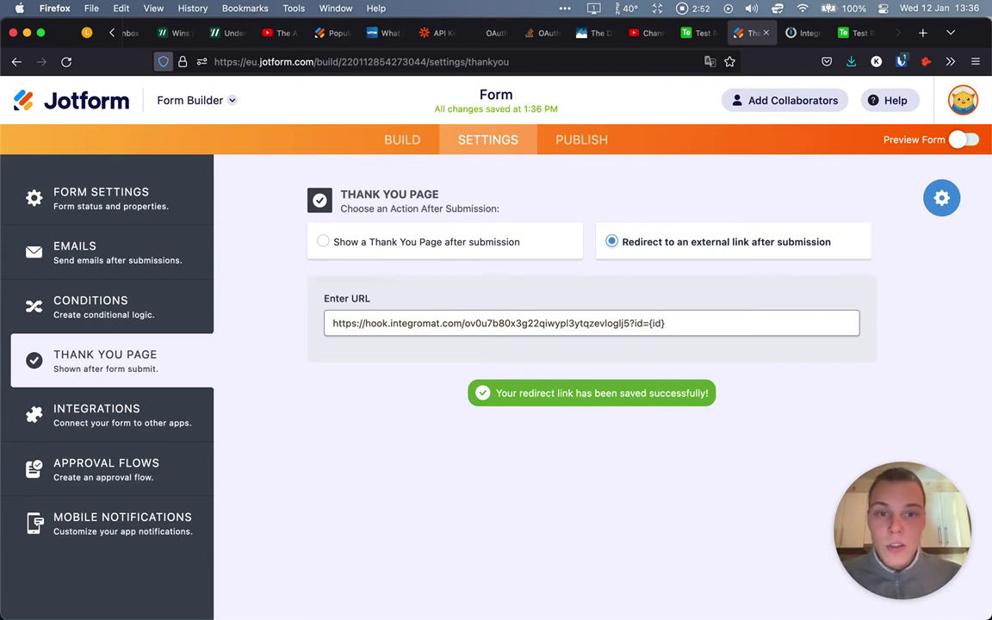
pyautogui.click(653, 323)
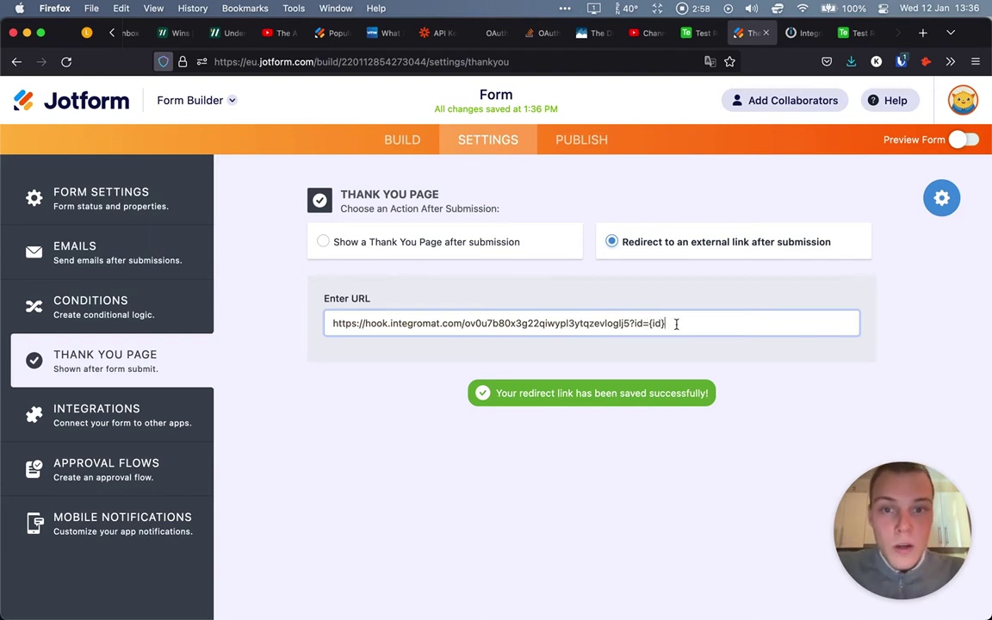
pyautogui.click(469, 487)
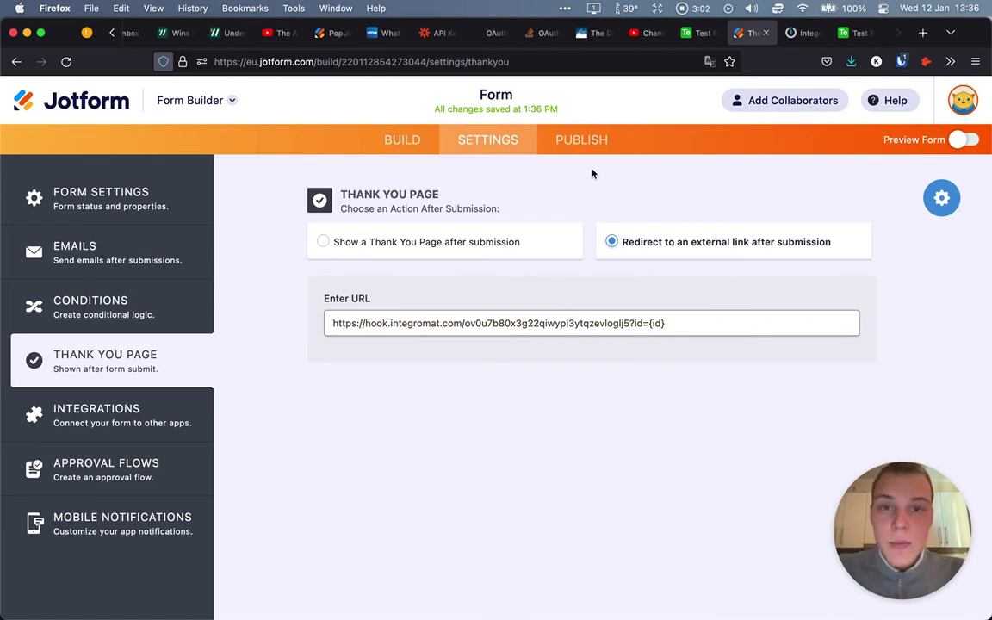
# - Copy the form's public link from Publish and open the live form in a new tab
pyautogui.click(581, 140)
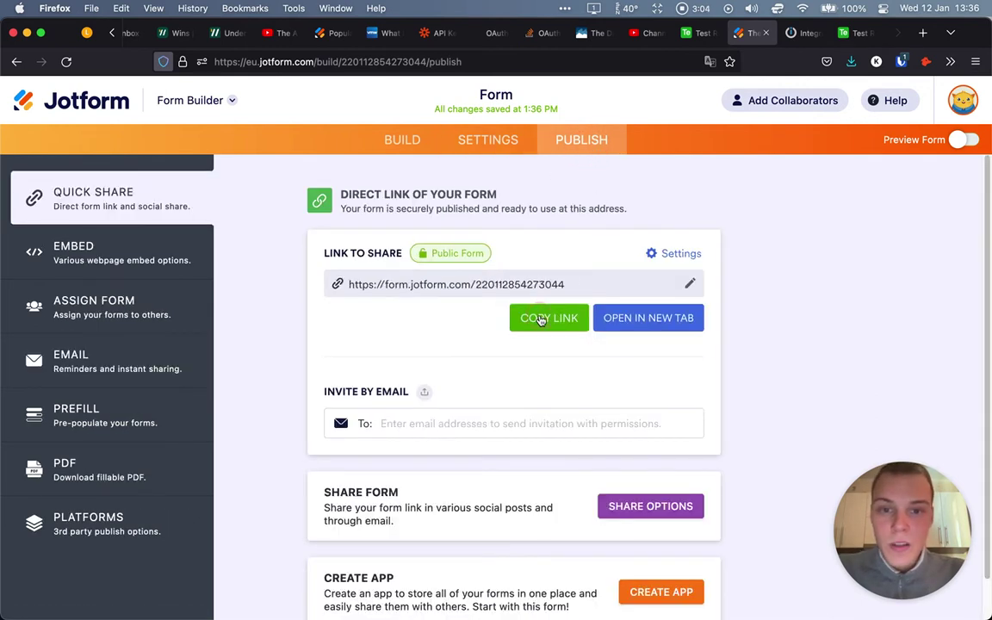
pyautogui.click(545, 318)
pyautogui.click(923, 33)
pyautogui.press('super+v')
pyautogui.press('Return')
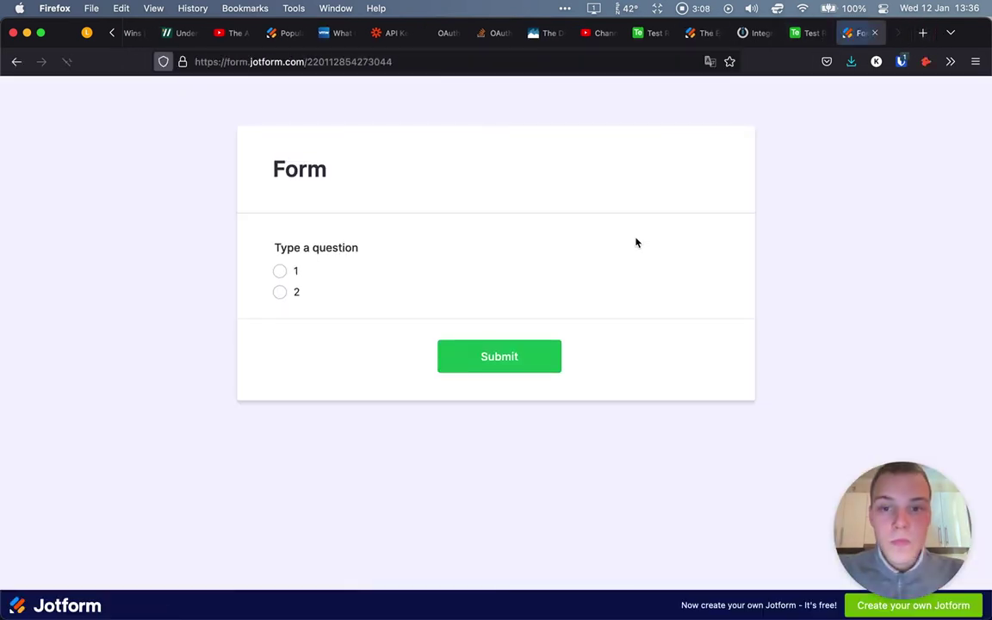
# - Choose answer 1, pass the hCaptcha bus-image check, and submit the form
pyautogui.click(280, 271)
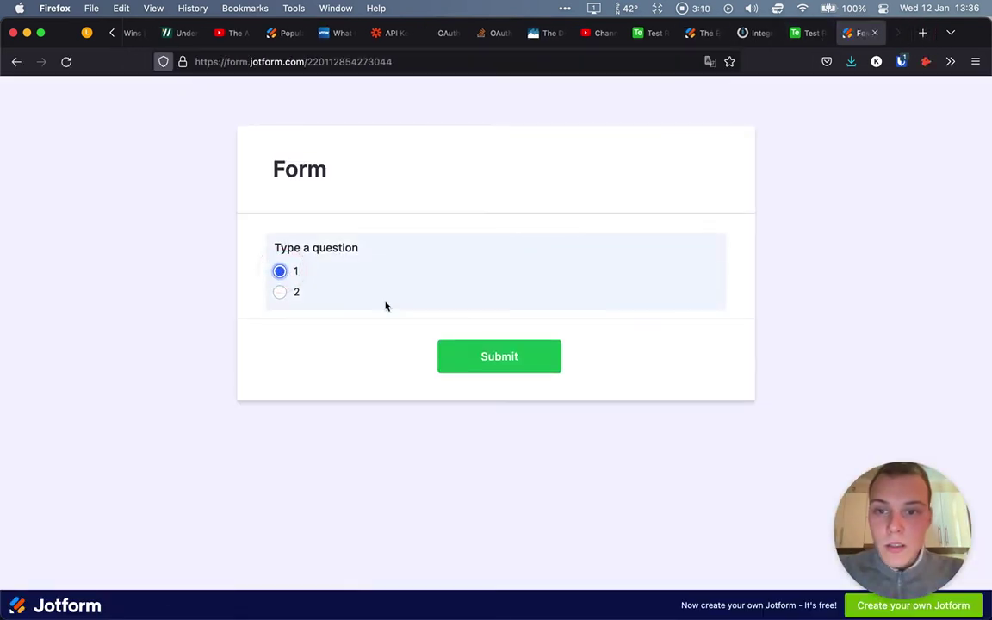
pyautogui.click(472, 356)
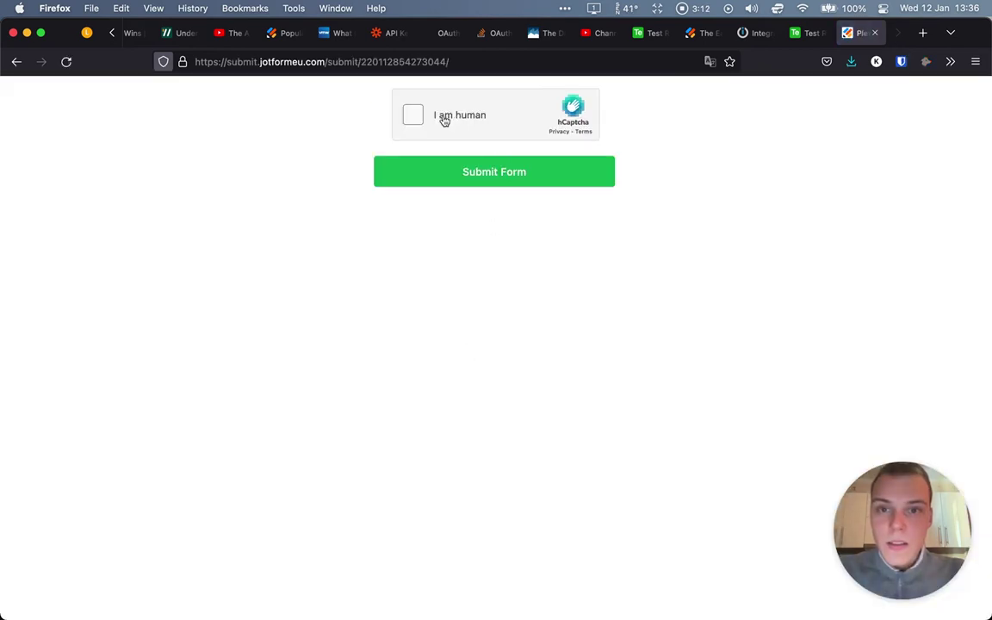
pyautogui.click(431, 115)
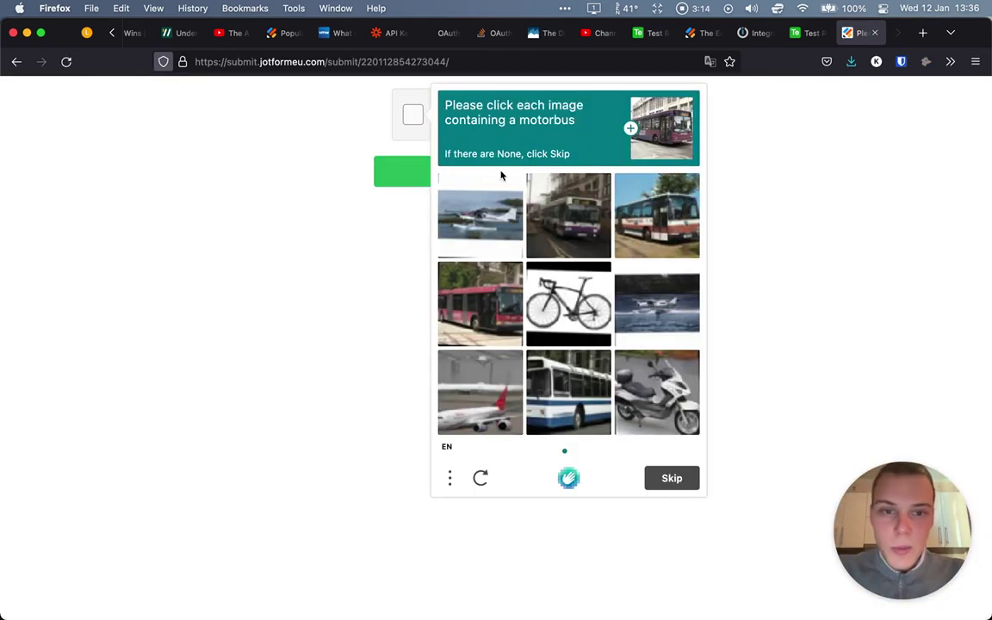
pyautogui.click(569, 216)
pyautogui.click(658, 215)
pyautogui.click(506, 281)
pyautogui.click(595, 414)
pyautogui.click(672, 478)
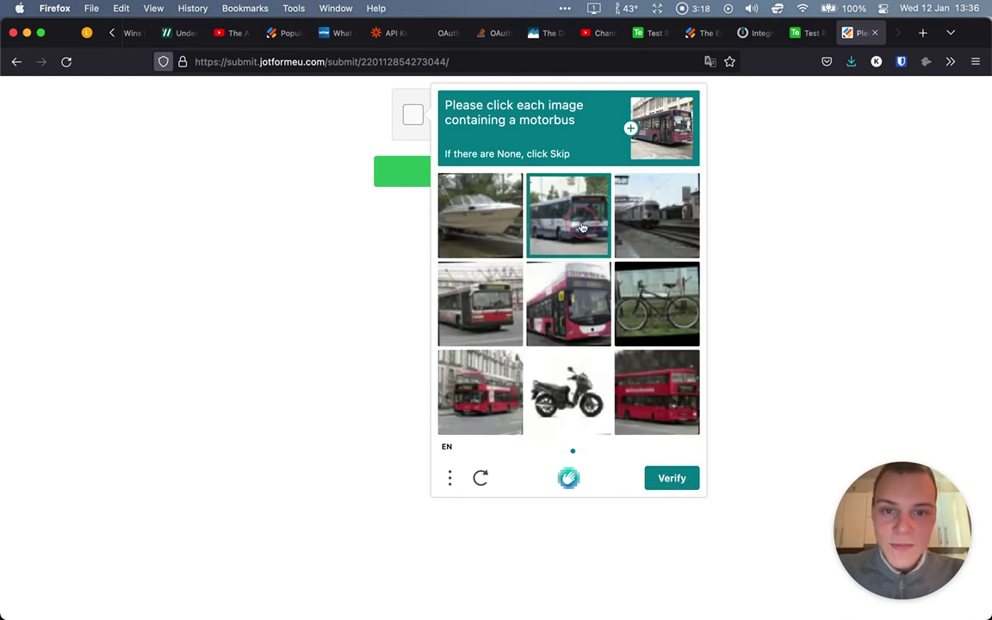
pyautogui.click(569, 303)
pyautogui.click(480, 303)
pyautogui.click(480, 392)
pyautogui.click(657, 392)
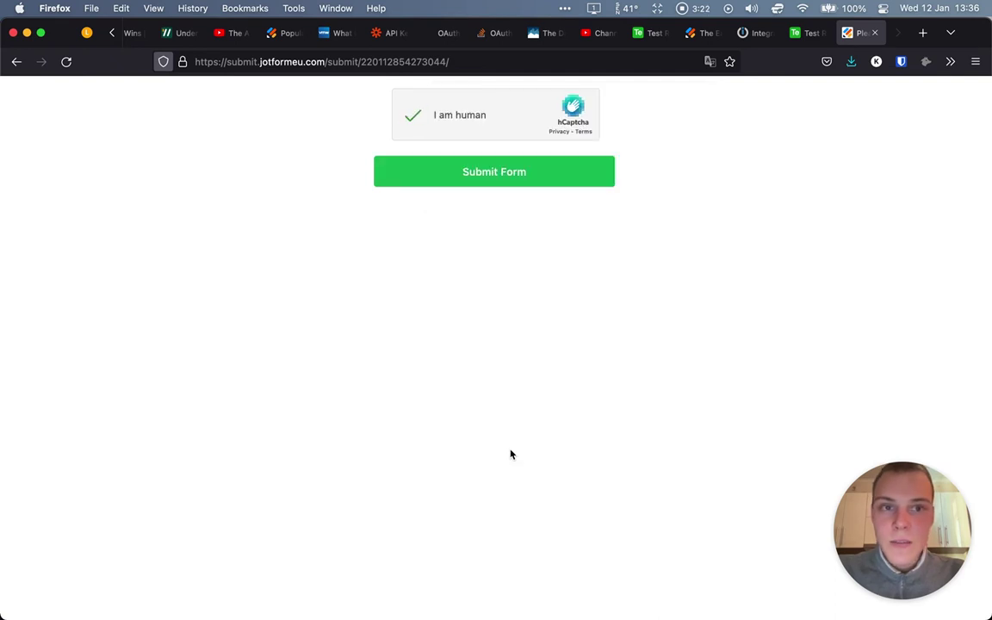
pyautogui.click(515, 183)
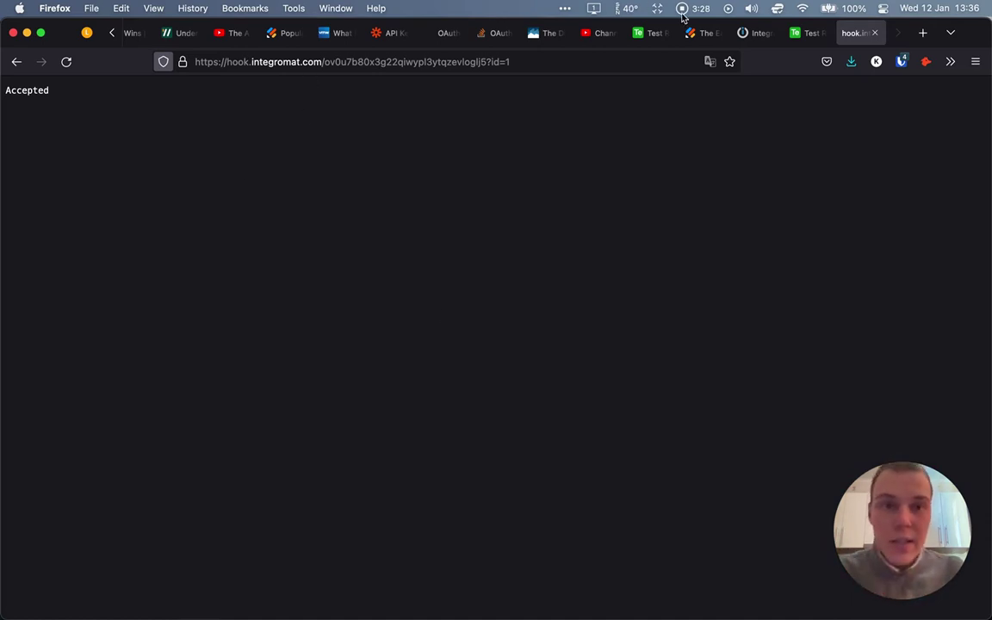
# - Inspect the Custom webhook's output bundle to confirm it received id: 1
pyautogui.click(754, 33)
pyautogui.click(613, 212)
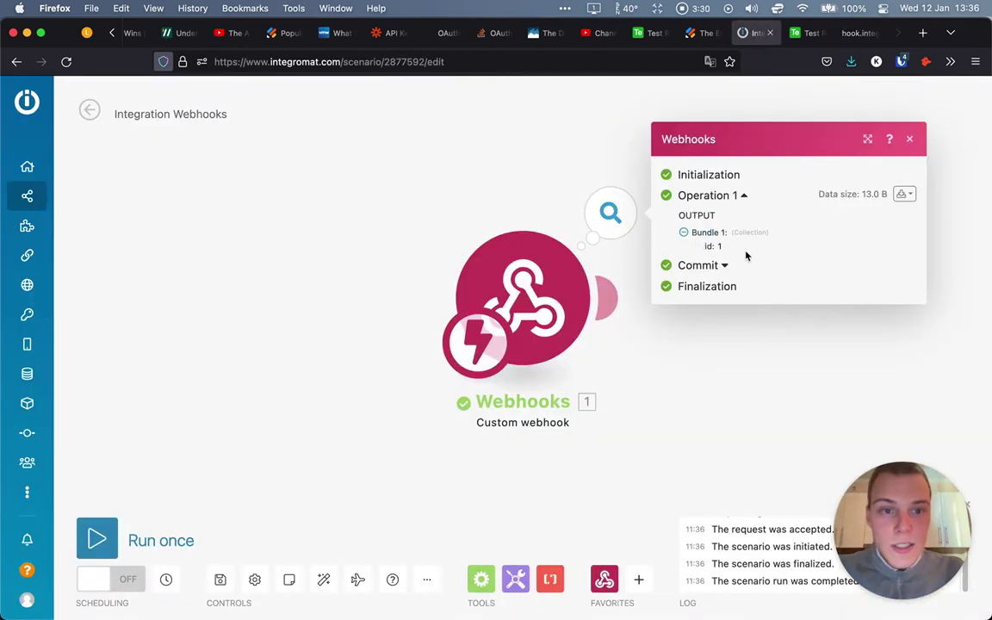
pyautogui.click(709, 348)
pyautogui.moveTo(813, 311); pyautogui.dragTo(698, 247)
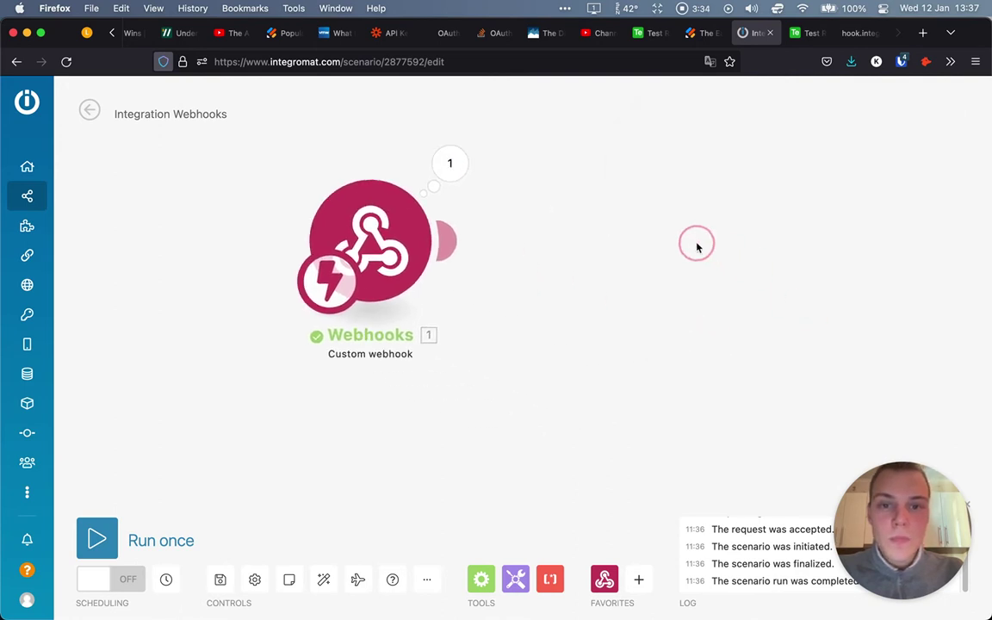
# - Add an Airtable Search Records module after the webhook
pyautogui.click(449, 244)
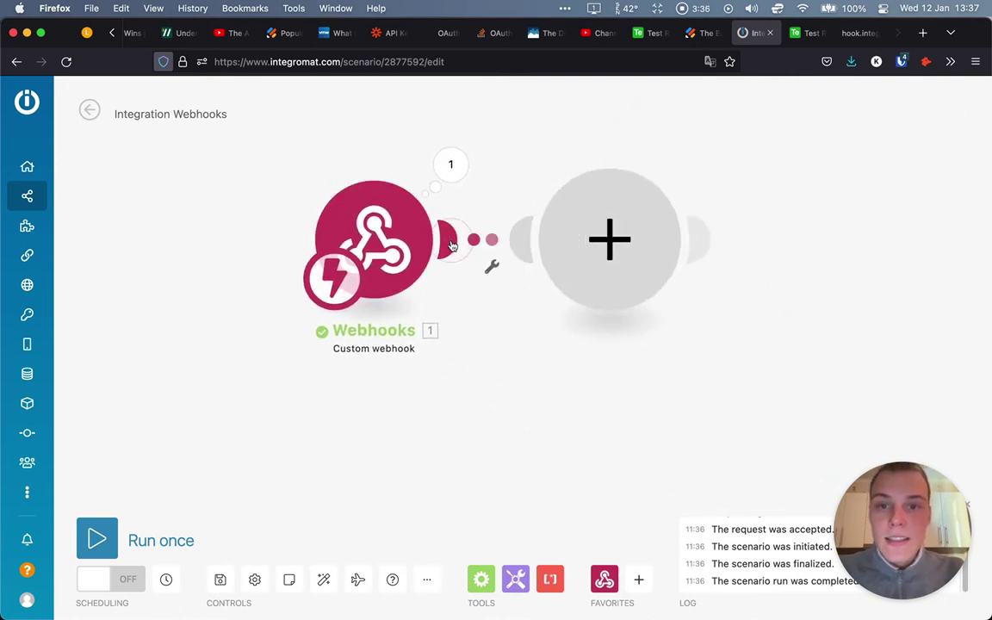
pyautogui.click(610, 240)
pyautogui.click(702, 237)
pyautogui.write('airt')
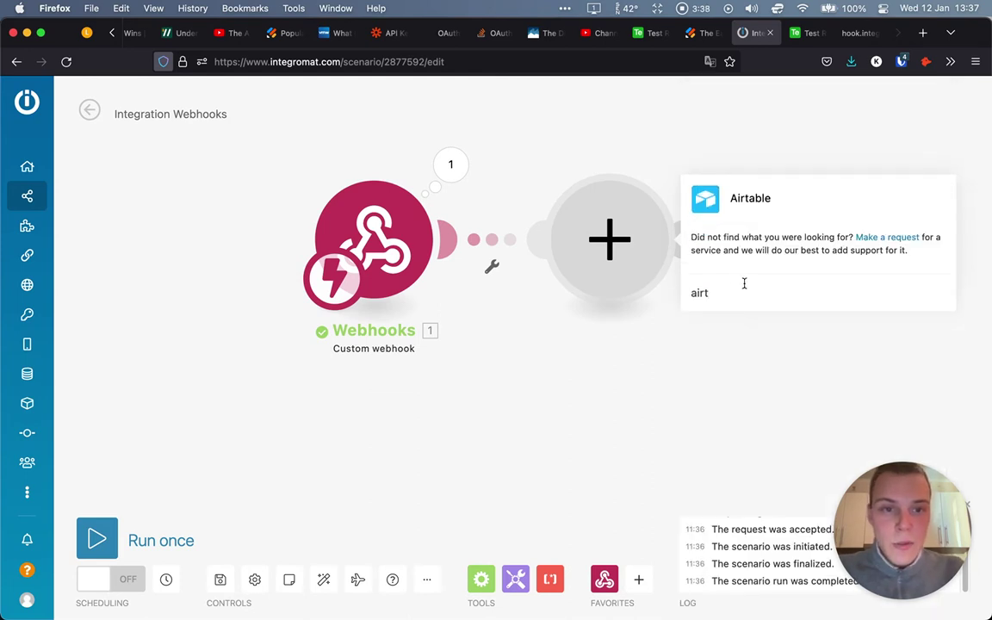
pyautogui.click(754, 208)
pyautogui.click(732, 120)
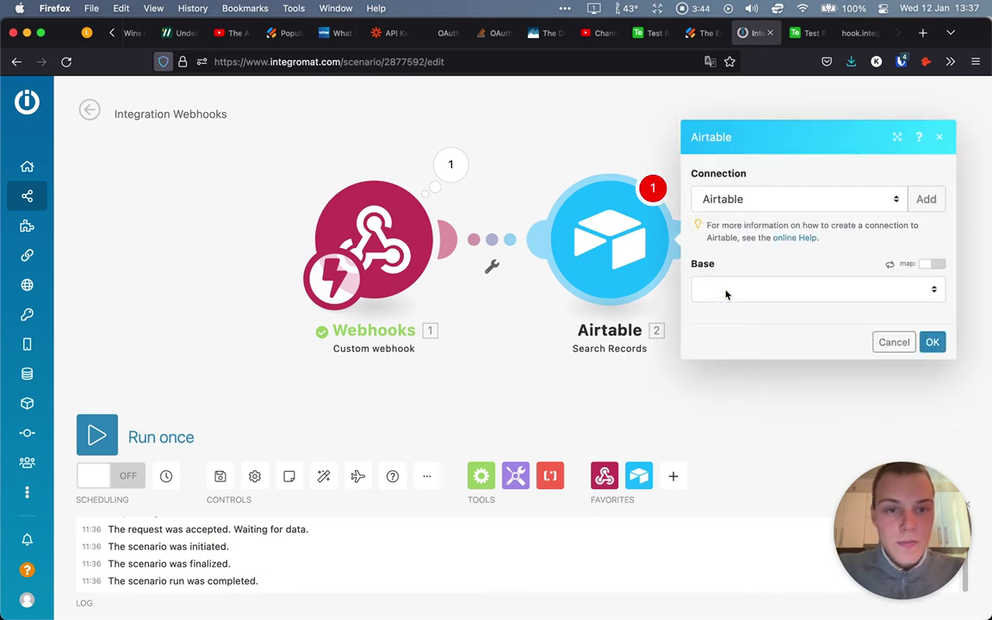
# - Set base Test Redirect 1, Table 1, and formula ID = the webhook's id
pyautogui.click(723, 284)
pyautogui.click(726, 318)
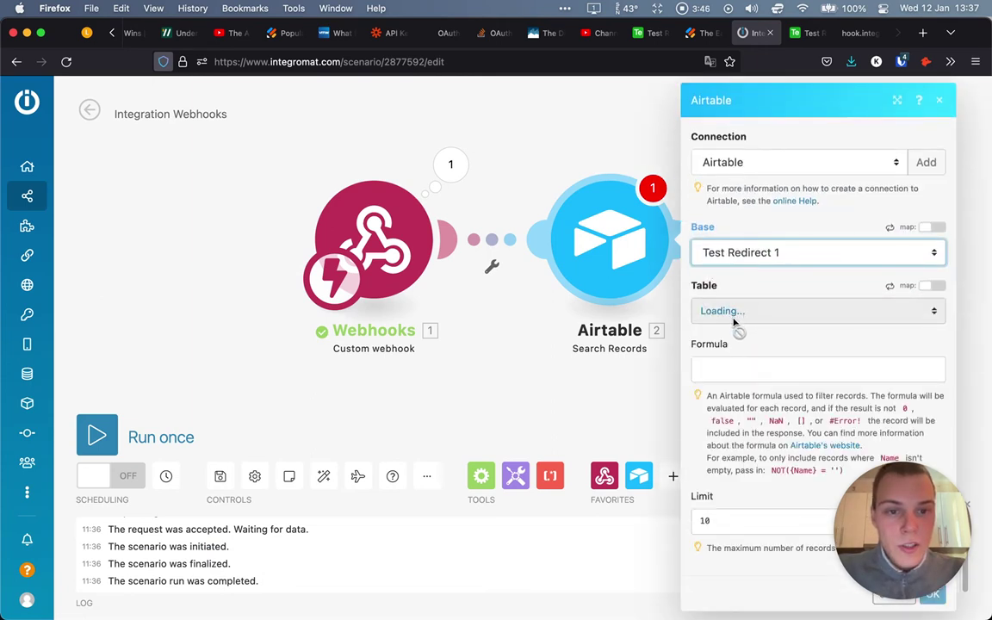
pyautogui.click(739, 315)
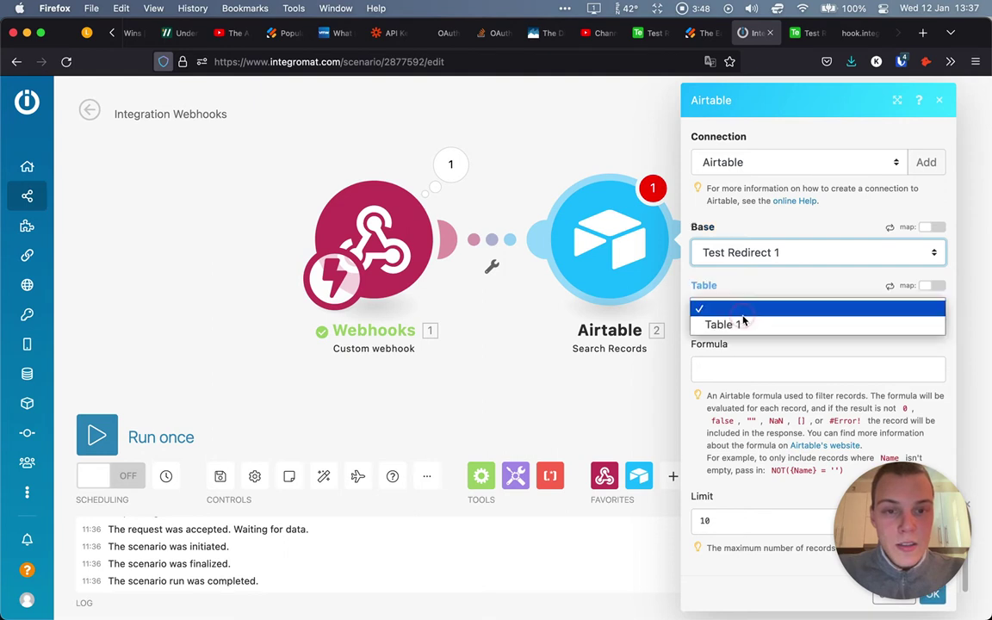
pyautogui.click(739, 324)
pyautogui.scroll(-1, 728, 379)
pyautogui.scroll(-2, 724, 383)
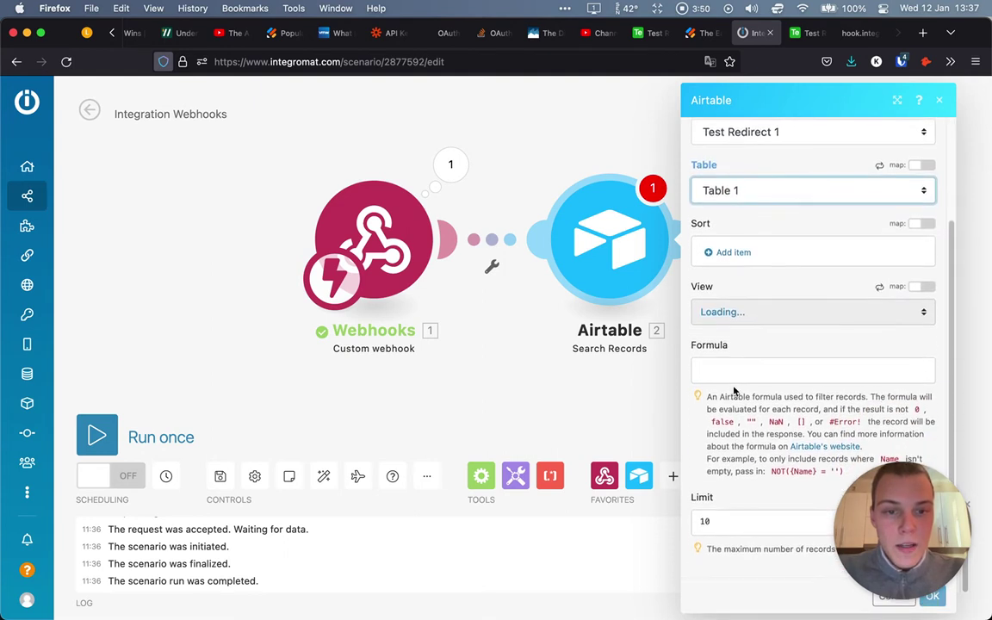
pyautogui.click(731, 371)
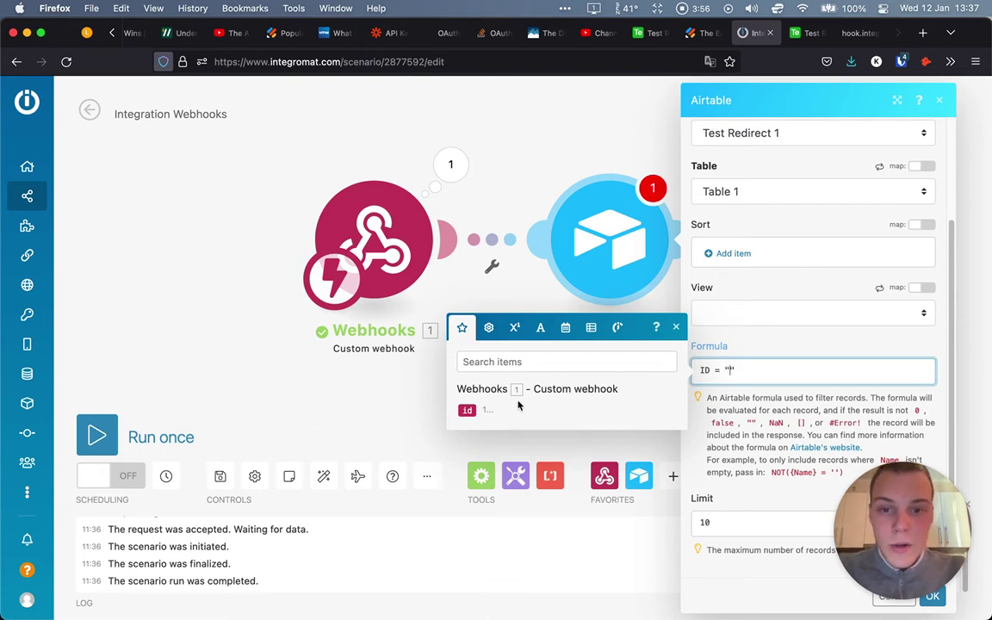
pyautogui.click(467, 410)
pyautogui.click(758, 379)
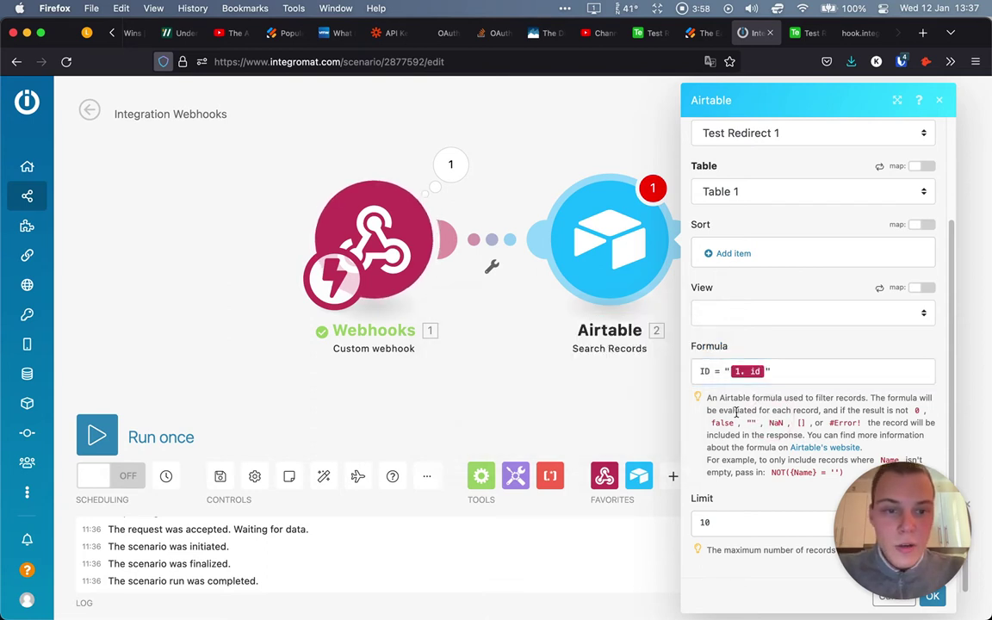
pyautogui.click(932, 594)
# - Save the Airtable settings and run only the Airtable module with test id 2
pyautogui.click(933, 587)
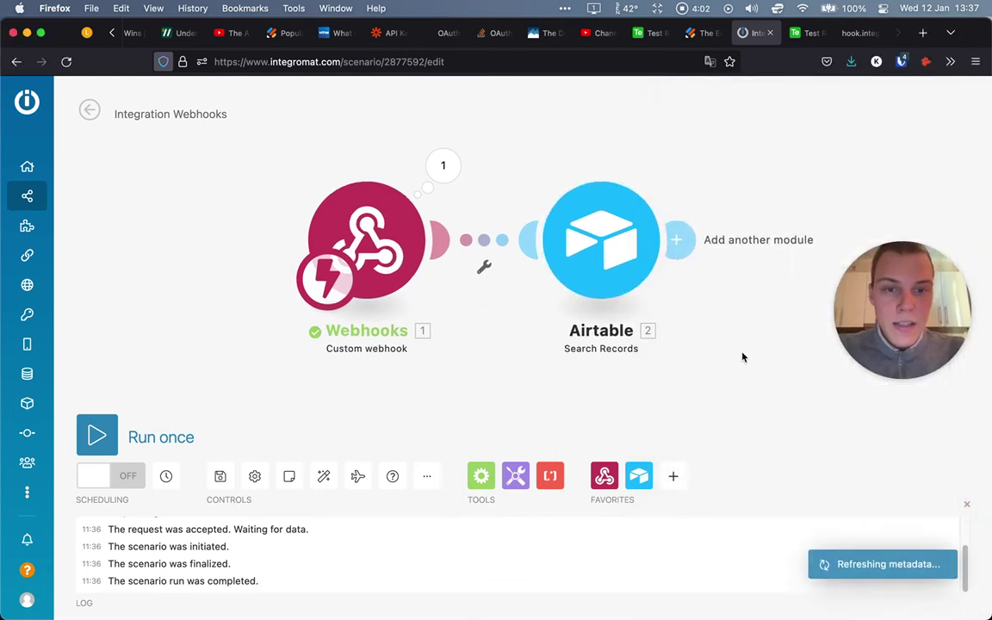
pyautogui.rightClick(553, 258)
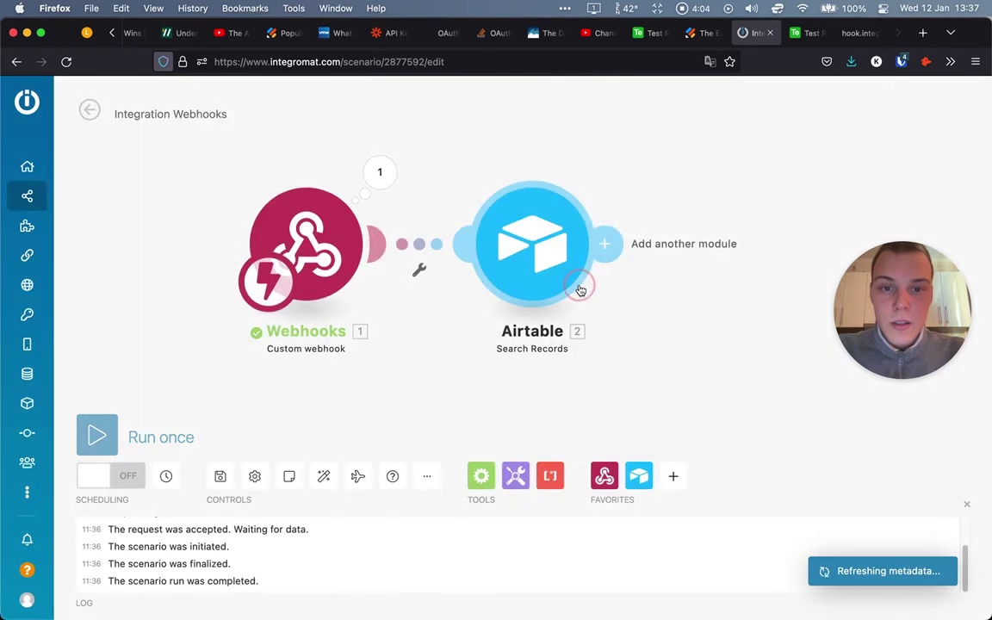
pyautogui.click(577, 289)
pyautogui.click(630, 323)
pyautogui.write('2')
pyautogui.click(805, 381)
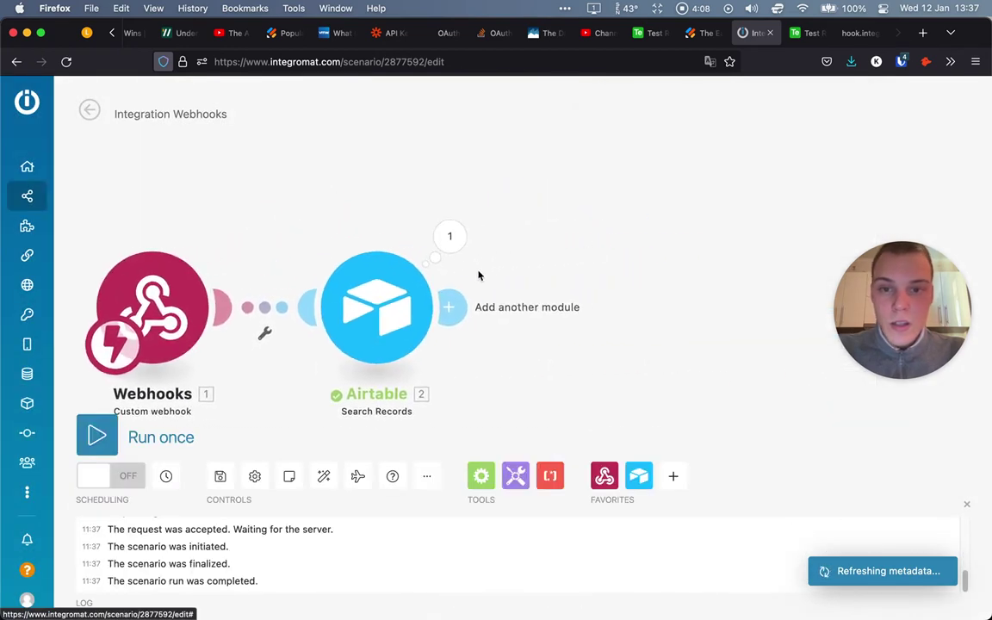
pyautogui.click(449, 236)
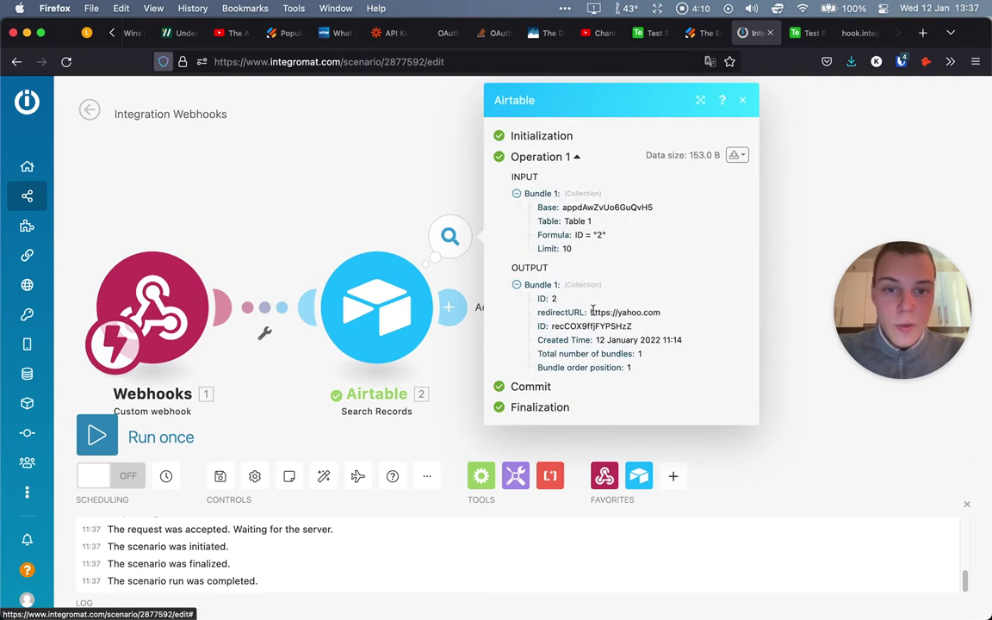
pyautogui.click(809, 204)
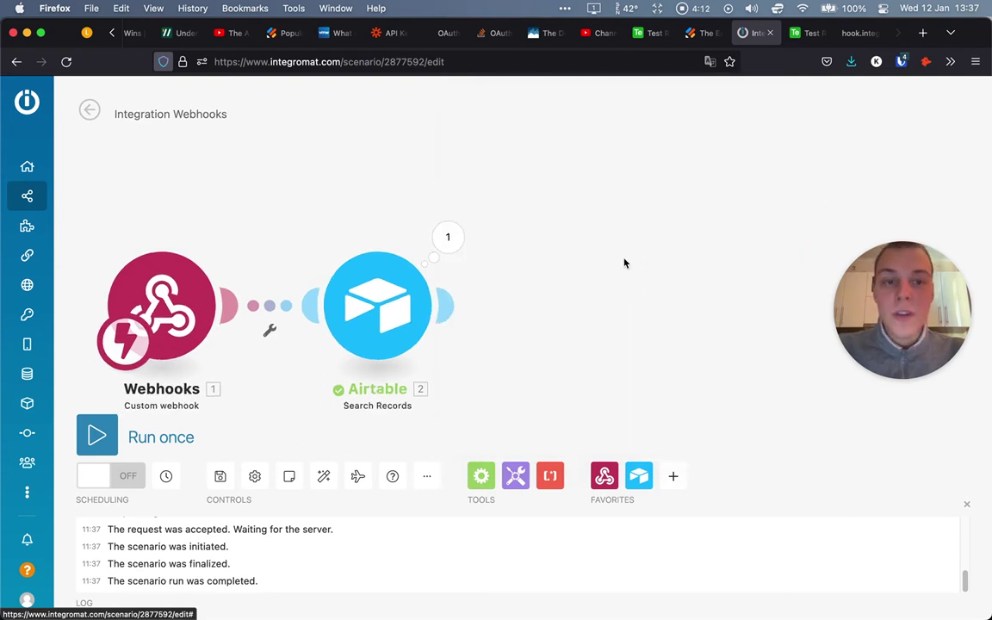
pyautogui.moveTo(565, 348); pyautogui.dragTo(560, 299)
pyautogui.click(449, 250)
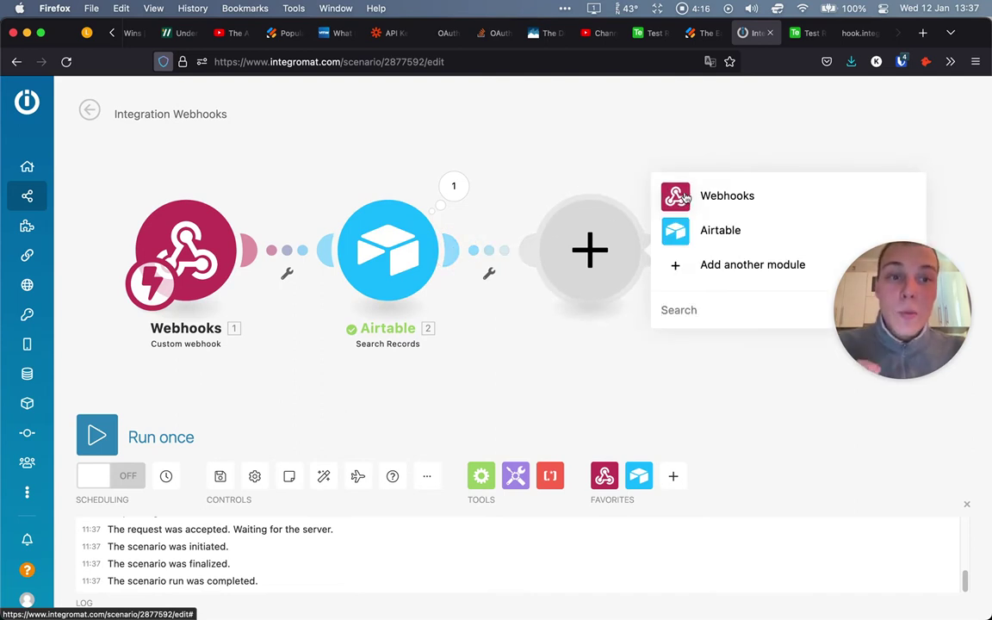
# - Add a Webhooks 'Webhook response' module after Airtable and set its status to 302
pyautogui.click(686, 197)
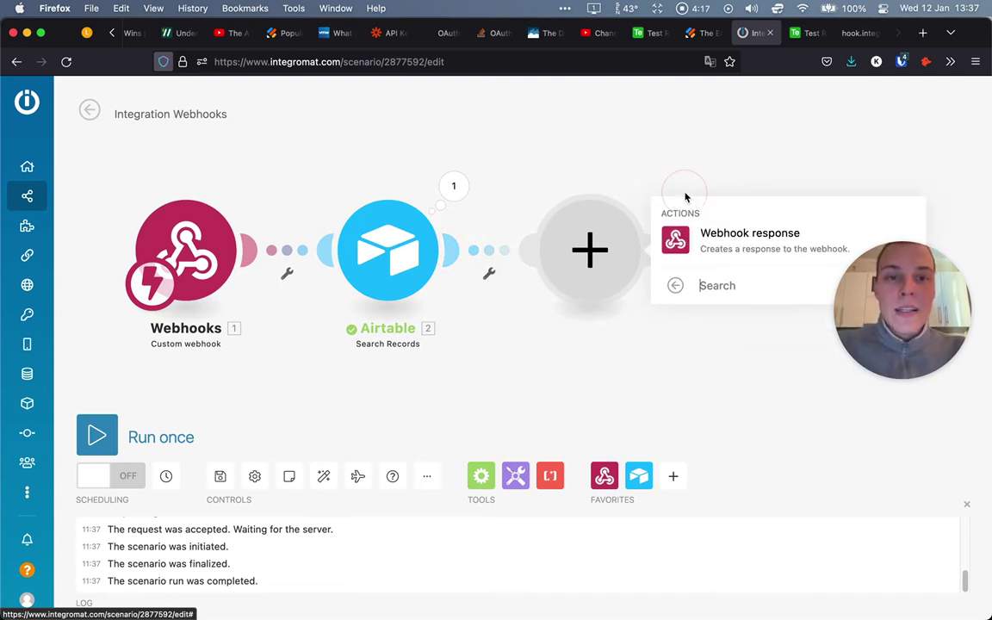
pyautogui.click(719, 245)
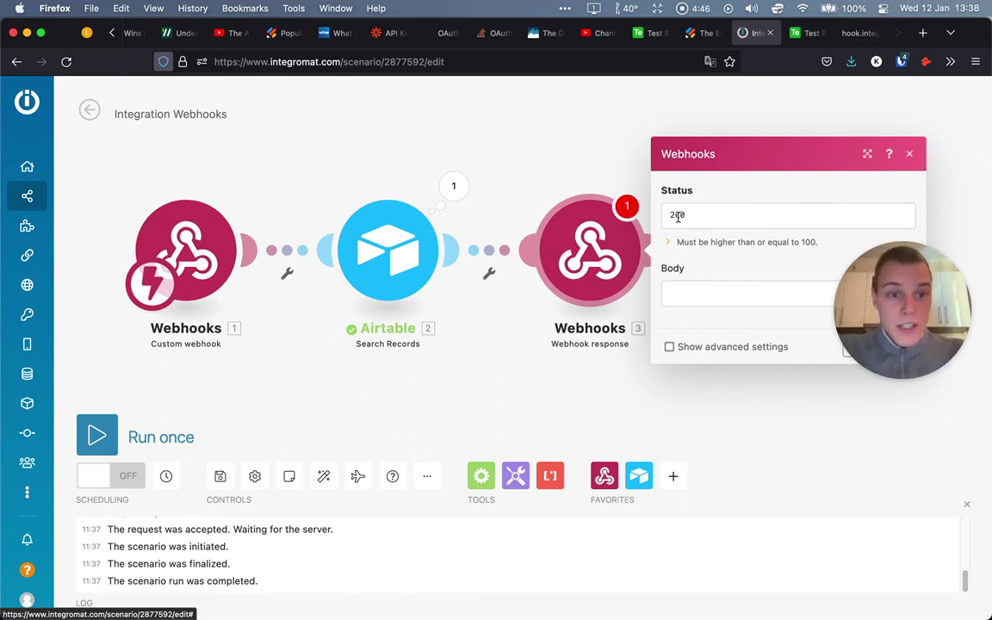
pyautogui.doubleClick(678, 216)
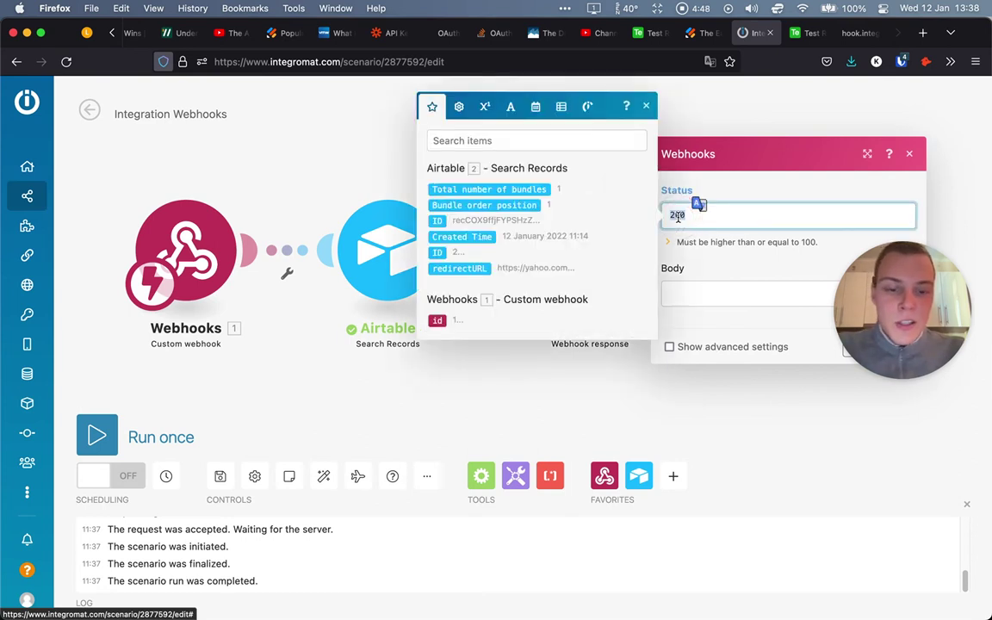
pyautogui.write('302')
pyautogui.click(705, 259)
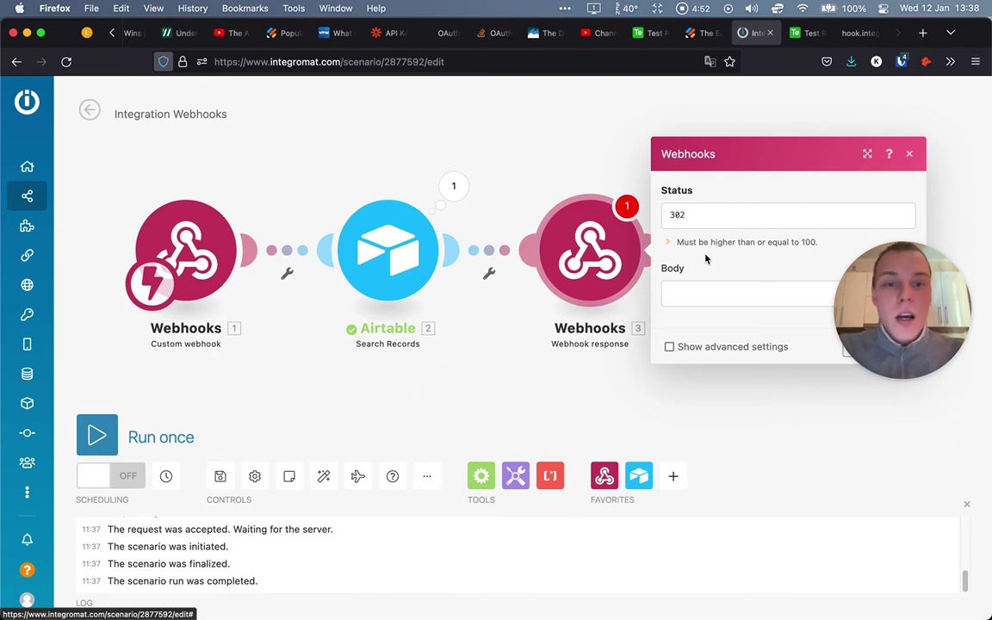
# - Add a 'Location' custom header mapped to Airtable's redirectURL and confirm the response settings
pyautogui.click(688, 346)
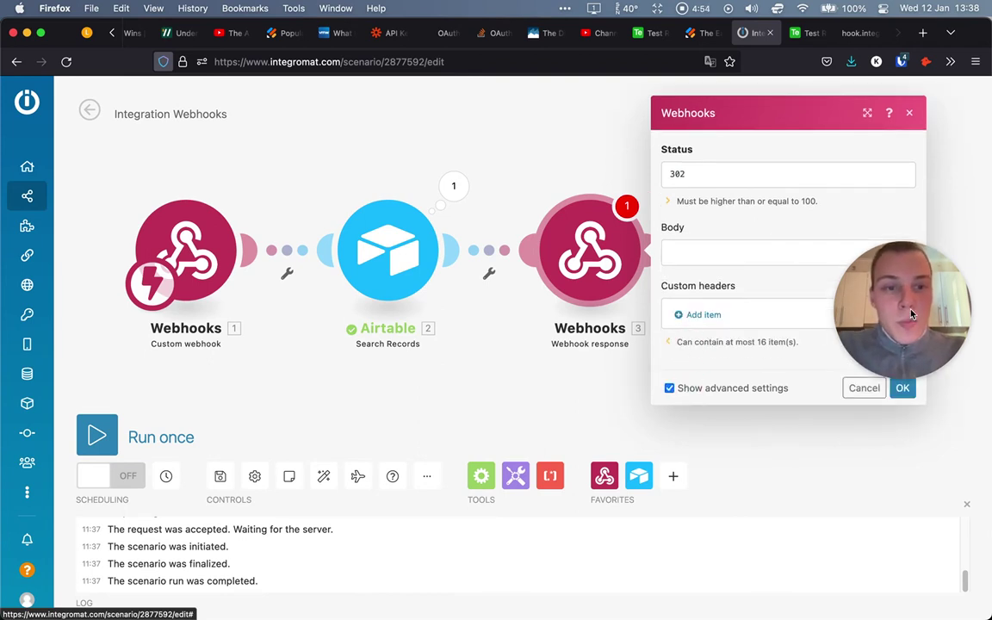
pyautogui.moveTo(913, 314); pyautogui.dragTo(914, 534)
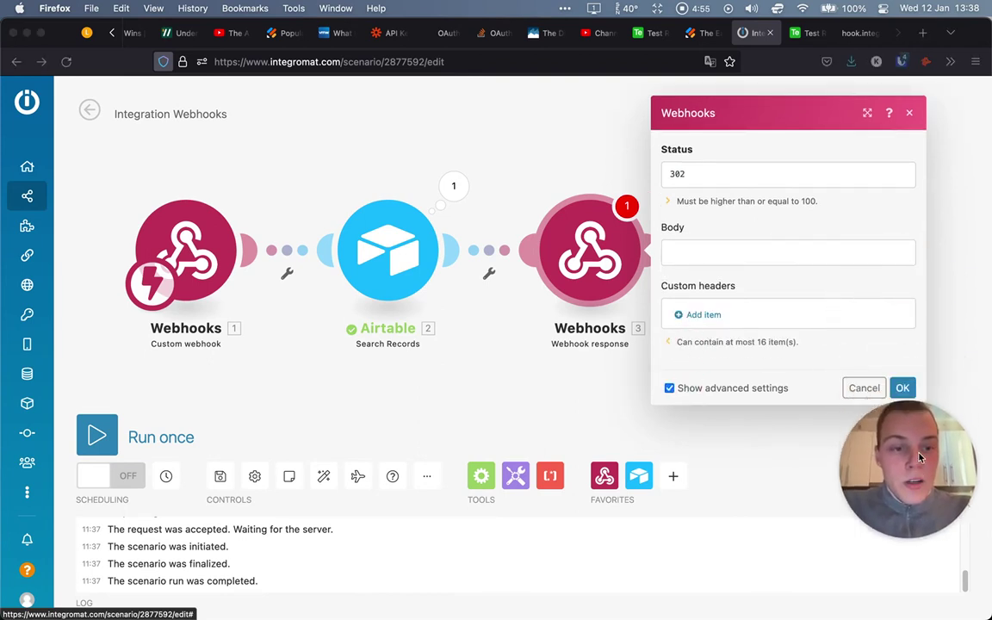
pyautogui.click(703, 315)
pyautogui.click(541, 274)
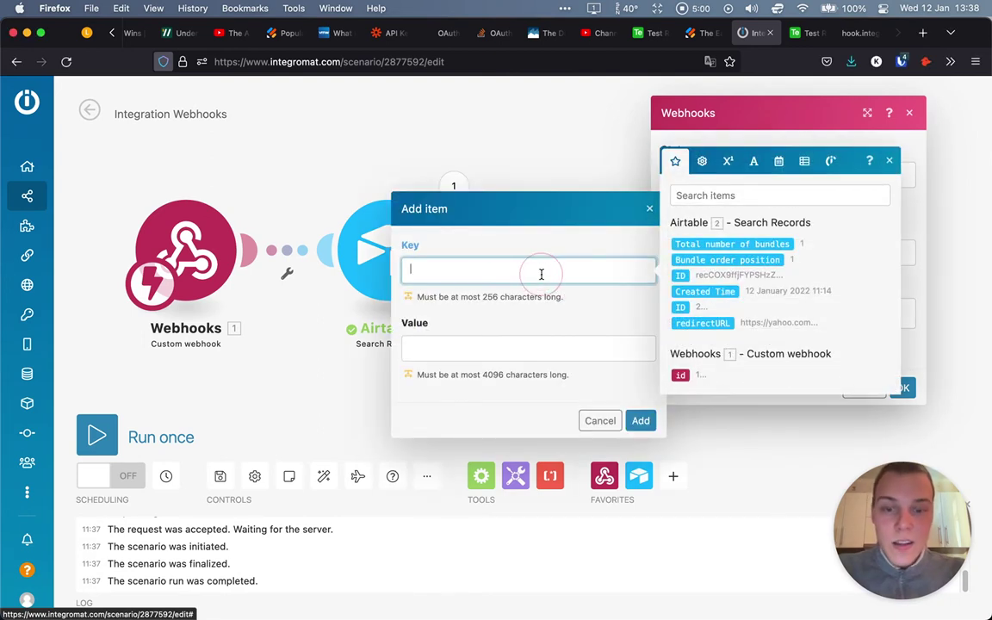
pyautogui.write('Location')
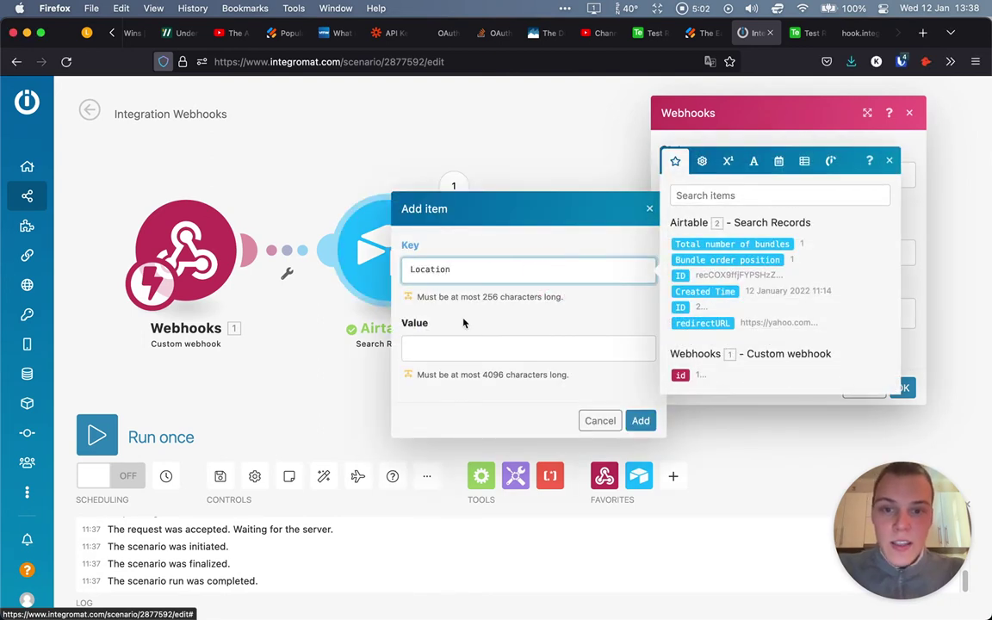
pyautogui.click(473, 346)
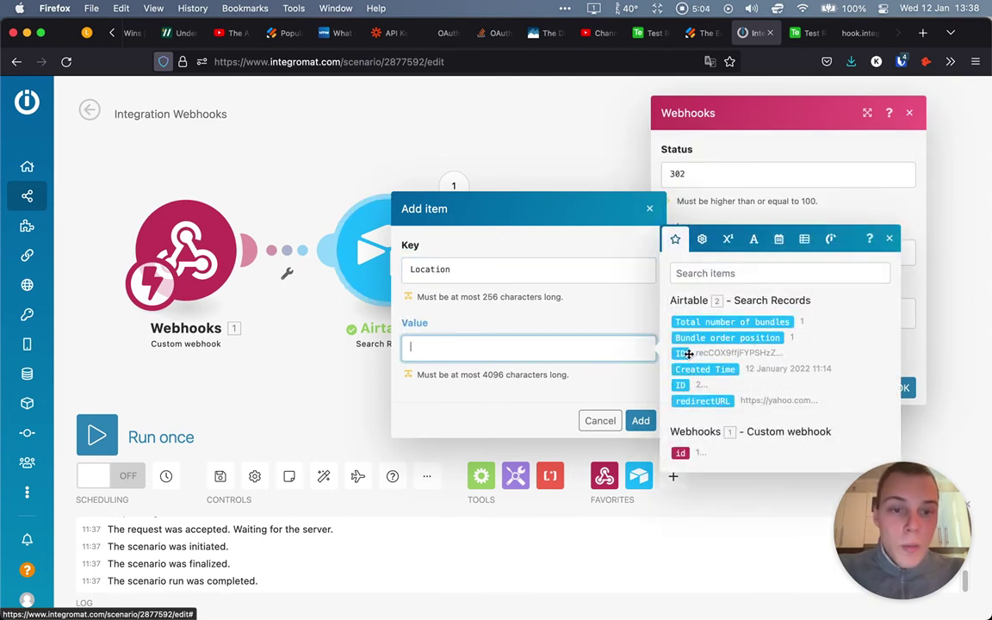
pyautogui.click(718, 402)
pyautogui.click(586, 299)
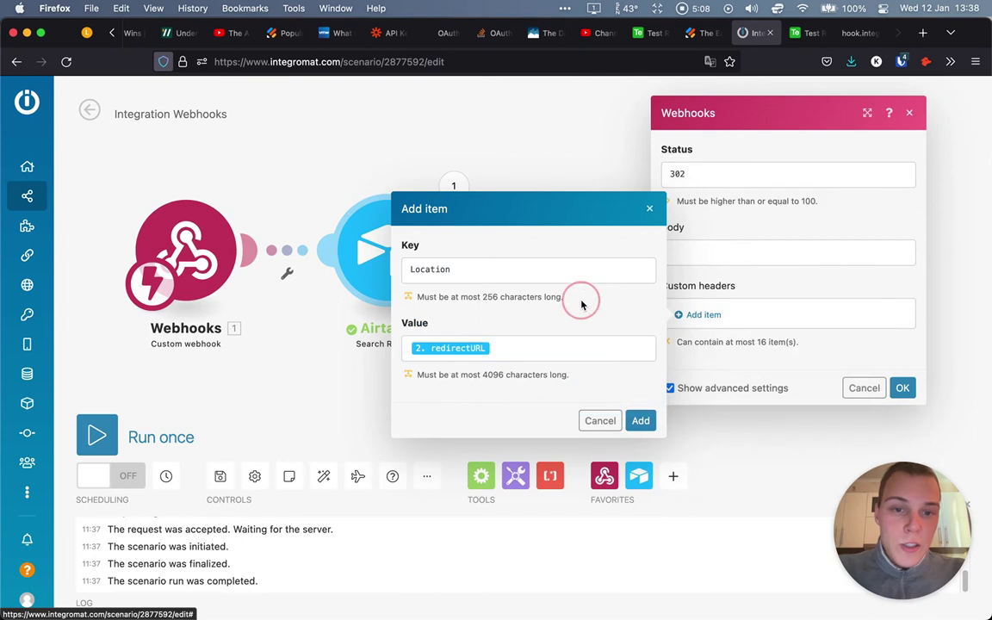
pyautogui.click(641, 420)
pyautogui.click(902, 408)
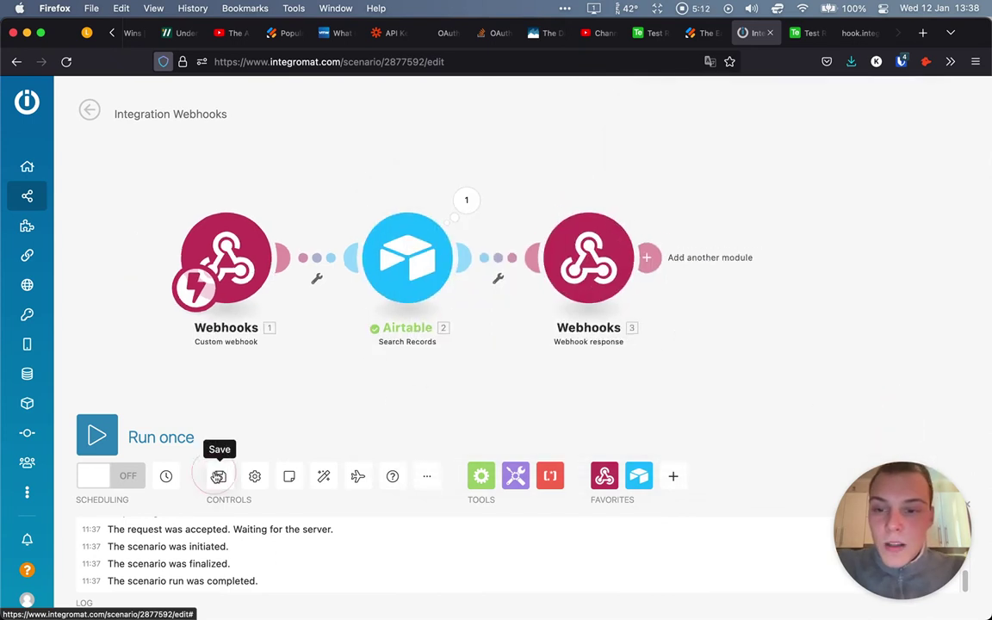
# - Save the scenario, switch scheduling ON and activate it, then return to the webhook page
pyautogui.click(219, 477)
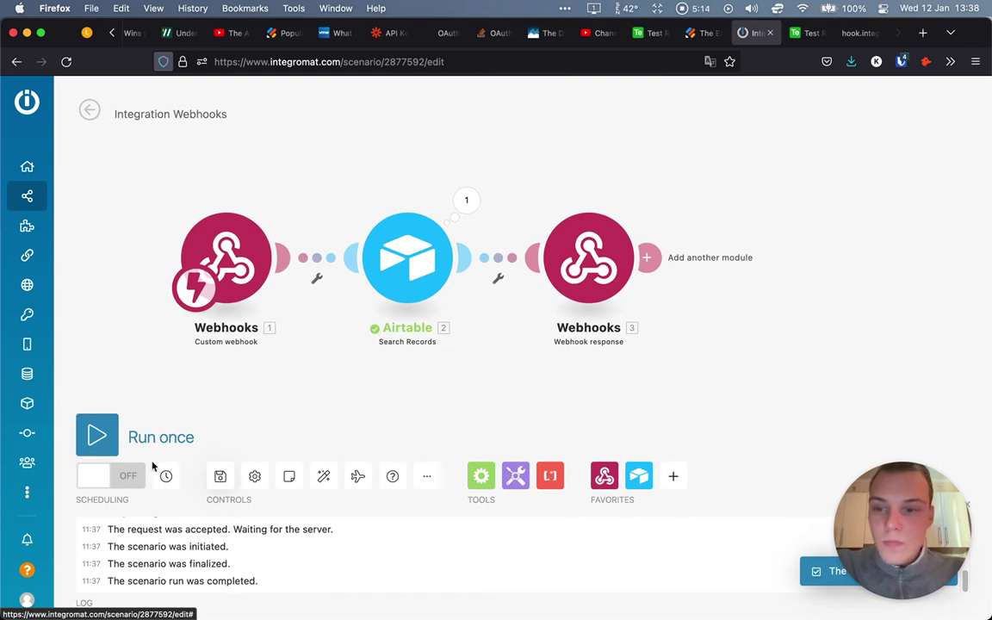
pyautogui.click(127, 477)
pyautogui.click(587, 411)
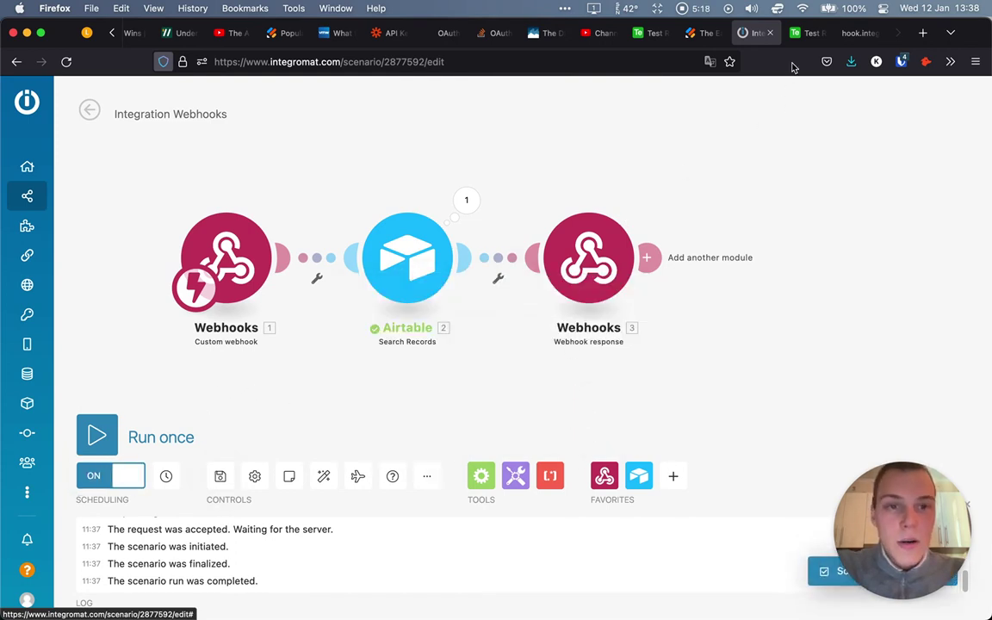
pyautogui.click(807, 42)
# - Open the published Jotform form in a new tab and close the webhook Accepted tab
pyautogui.click(824, 34)
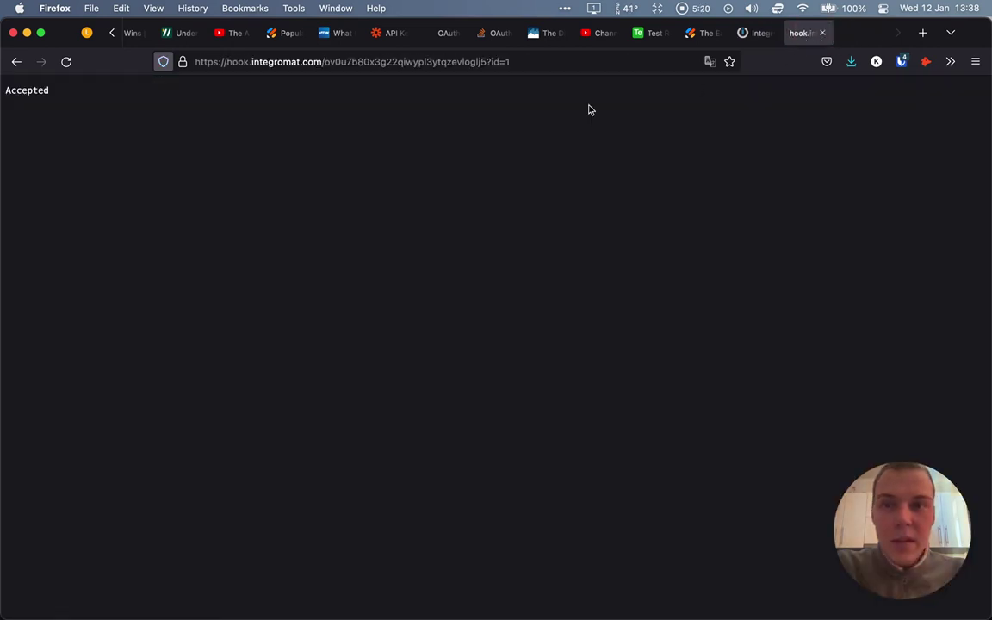
pyautogui.click(748, 33)
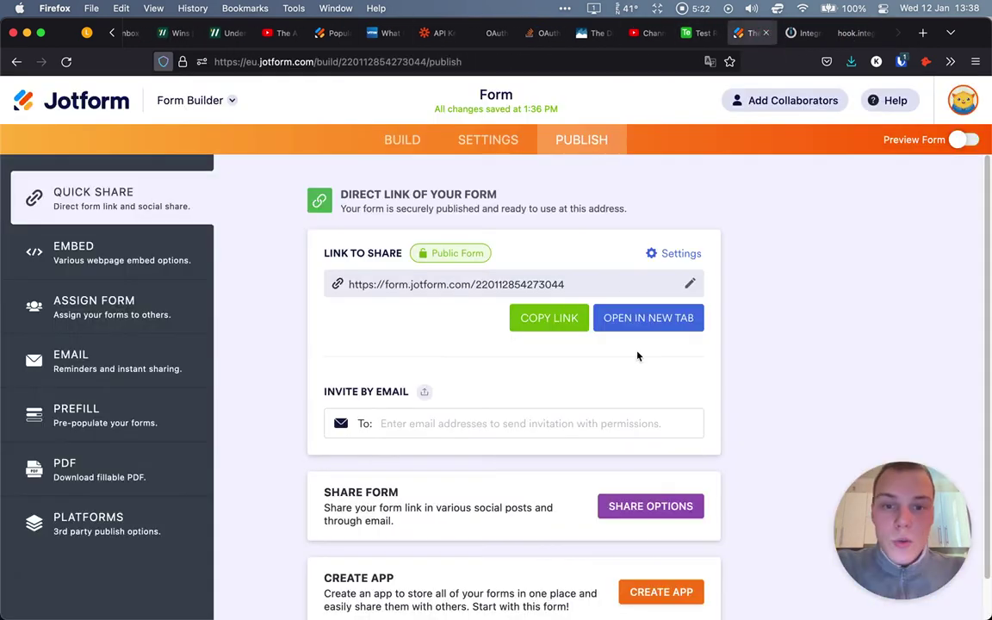
pyautogui.click(634, 316)
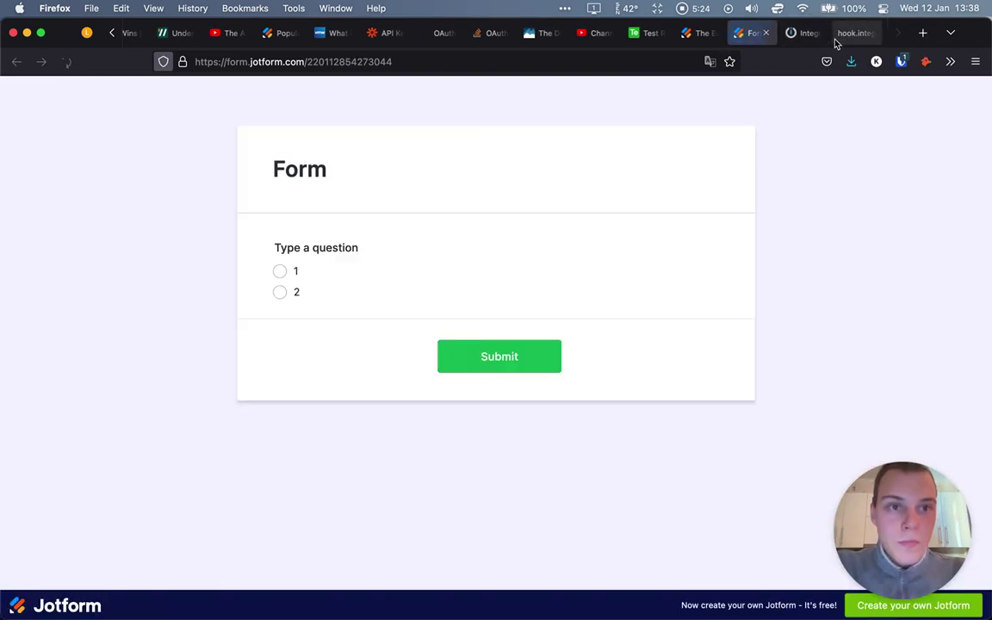
pyautogui.click(849, 34)
pyautogui.click(871, 33)
pyautogui.click(793, 34)
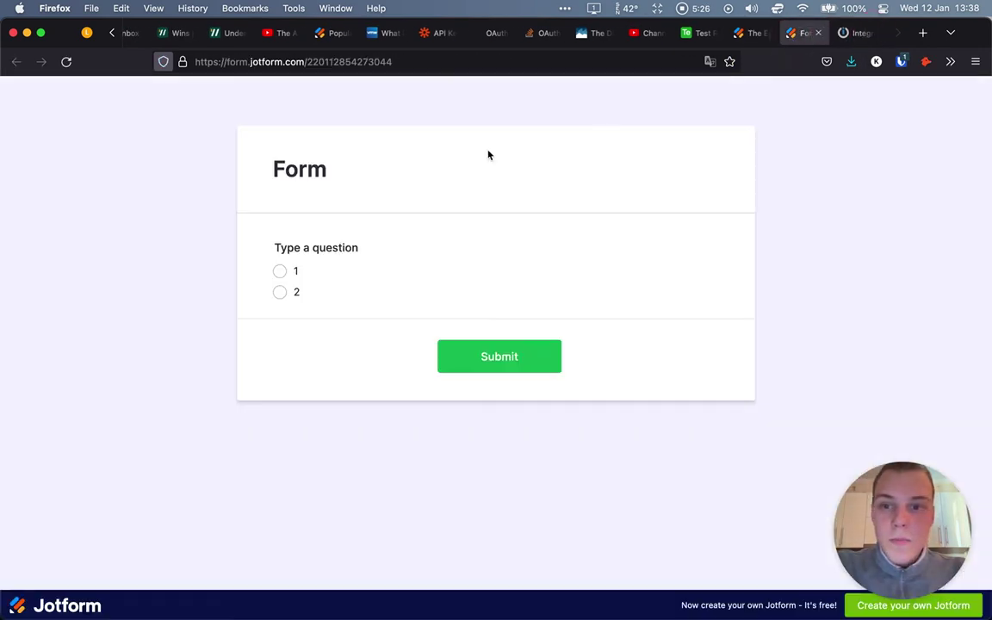
# - Select answer 2 on the form and submit it
pyautogui.click(280, 272)
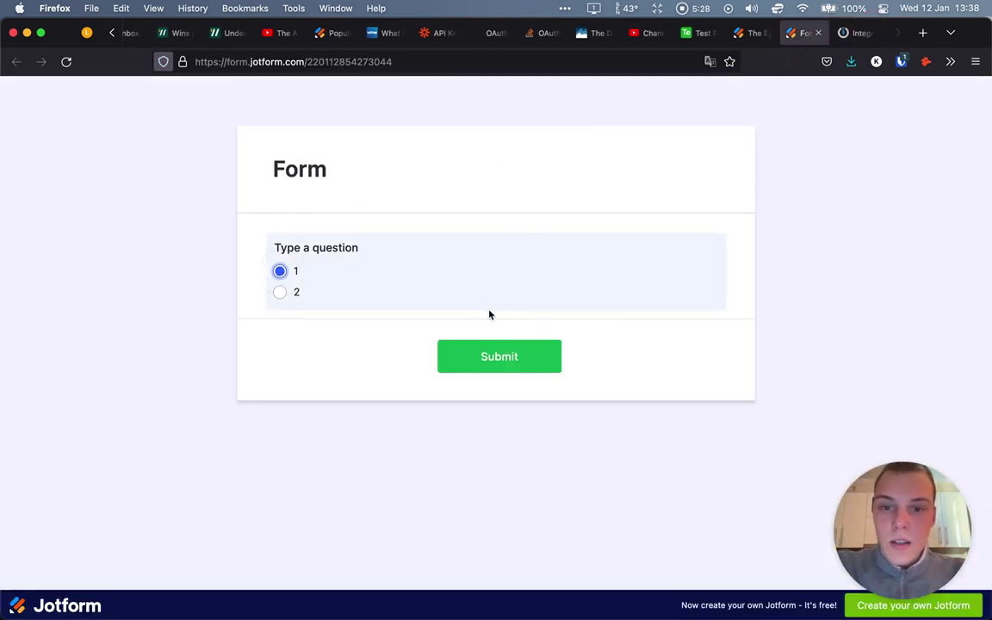
pyautogui.click(280, 292)
pyautogui.click(476, 356)
# - Solve the hCaptcha by picking the bus images across both image sets
pyautogui.click(413, 120)
pyautogui.click(578, 224)
pyautogui.click(656, 216)
pyautogui.click(470, 315)
pyautogui.click(641, 415)
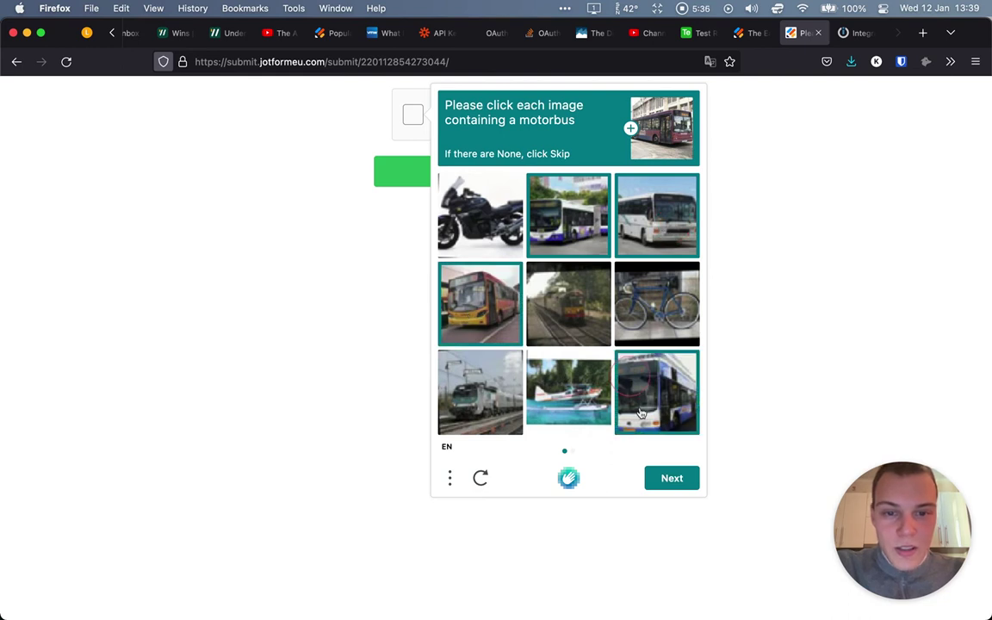
pyautogui.click(655, 480)
pyautogui.click(560, 211)
pyautogui.click(487, 215)
pyautogui.click(488, 224)
pyautogui.click(607, 224)
pyautogui.click(630, 224)
pyautogui.click(568, 215)
pyautogui.click(657, 304)
pyautogui.click(568, 388)
pyautogui.click(485, 394)
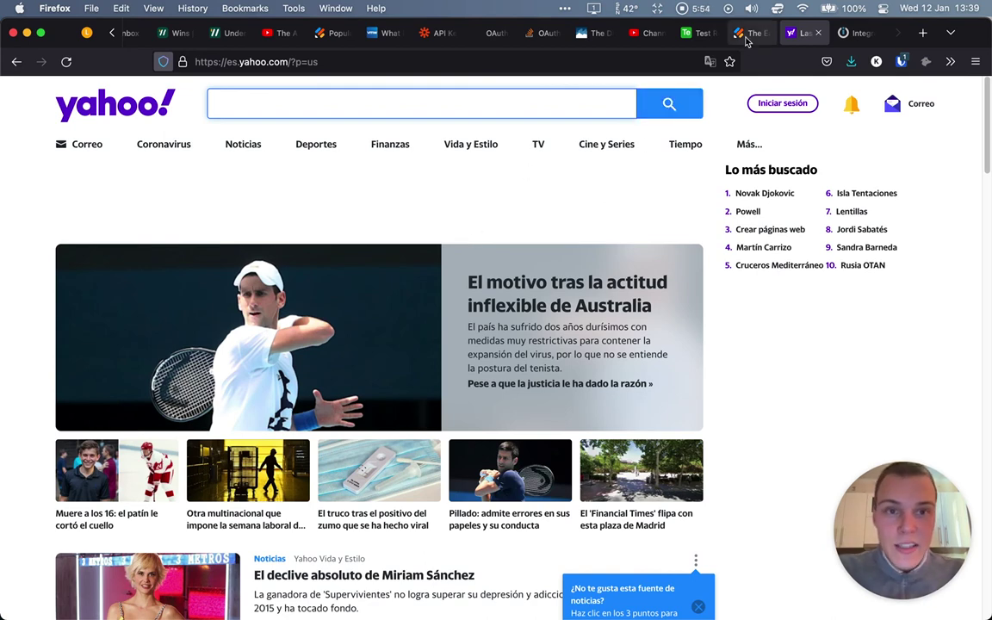
pyautogui.click(698, 33)
pyautogui.click(424, 223)
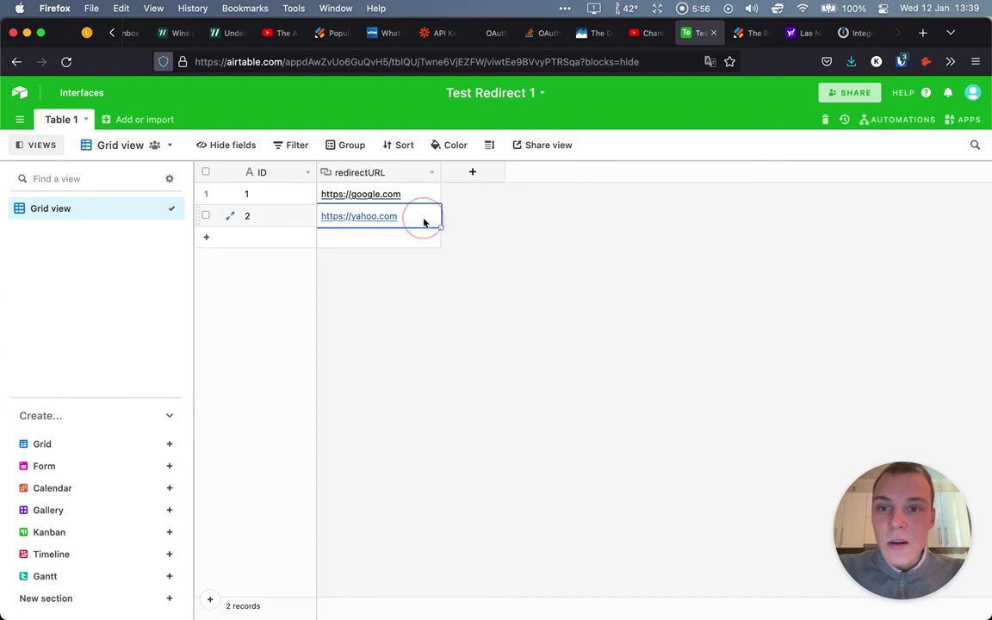
pyautogui.press('BackSpace')
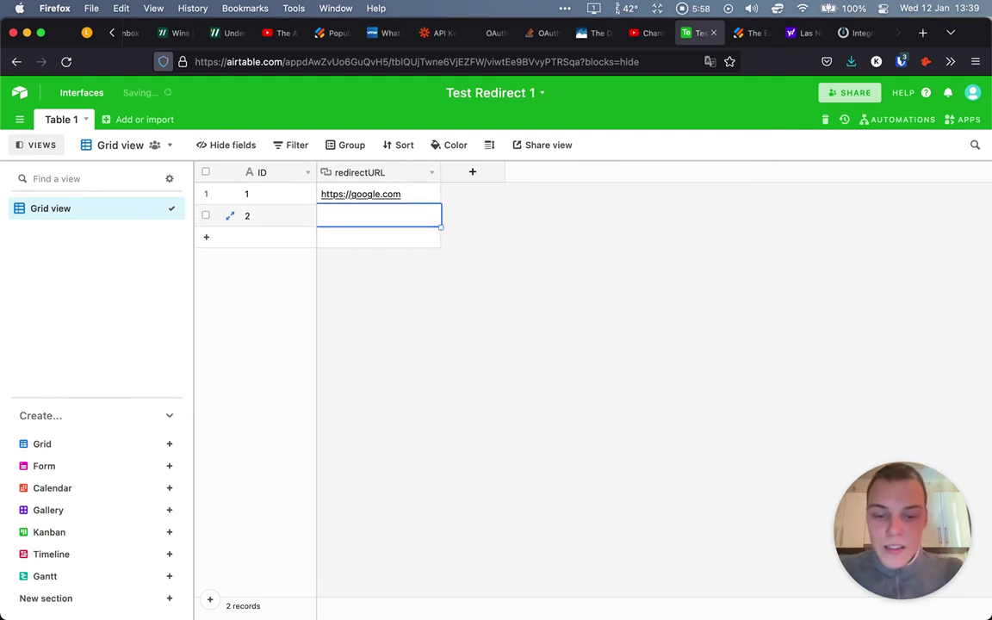
pyautogui.write('yandex.ru')
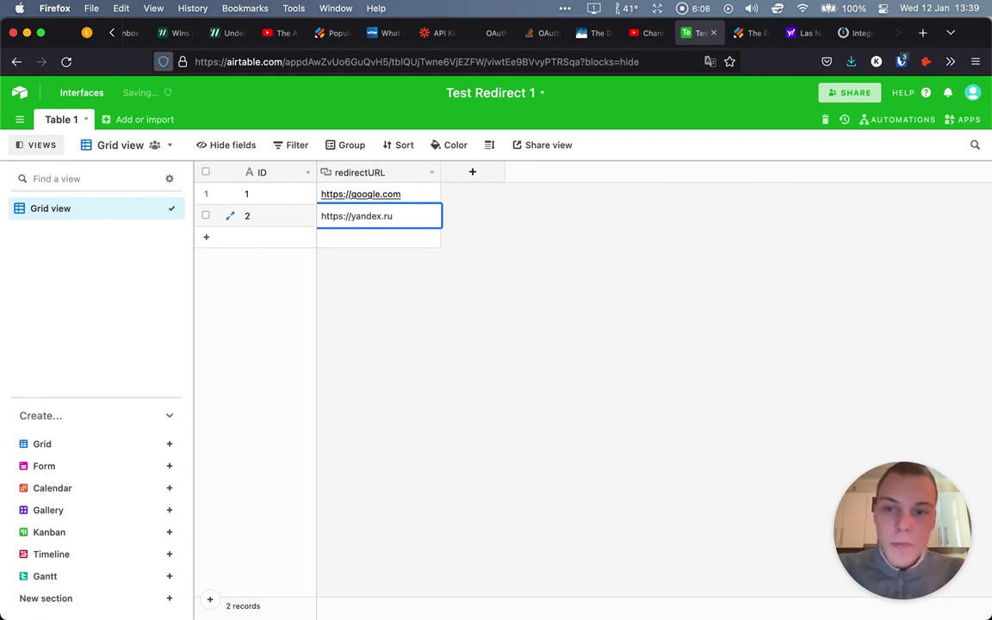
pyautogui.click(410, 264)
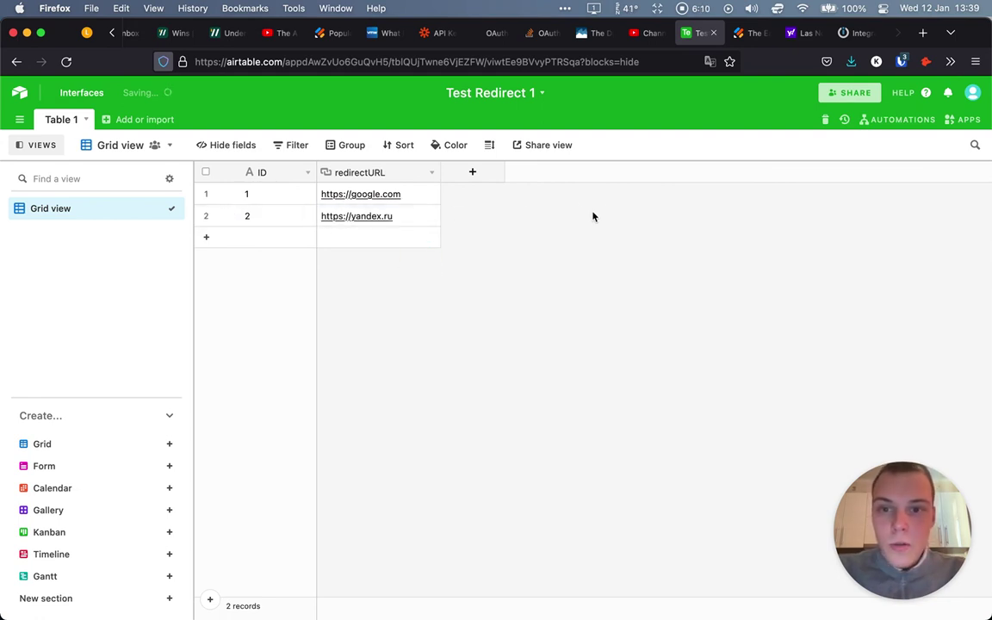
# - Close the Yahoo tab, reopen the published form, choose answer 2 and submit
pyautogui.click(802, 33)
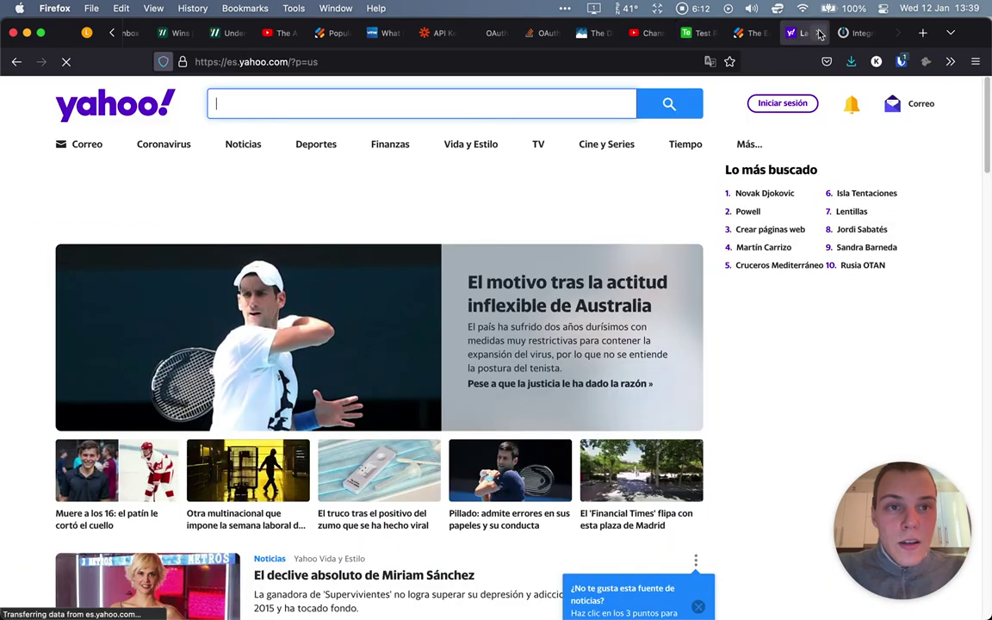
pyautogui.click(818, 32)
pyautogui.click(760, 33)
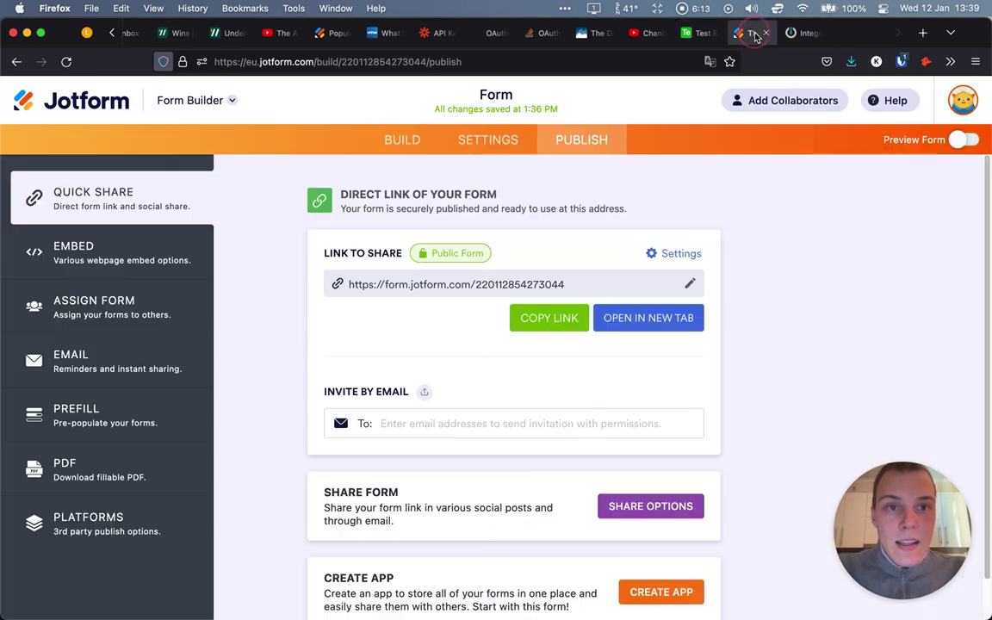
pyautogui.click(655, 324)
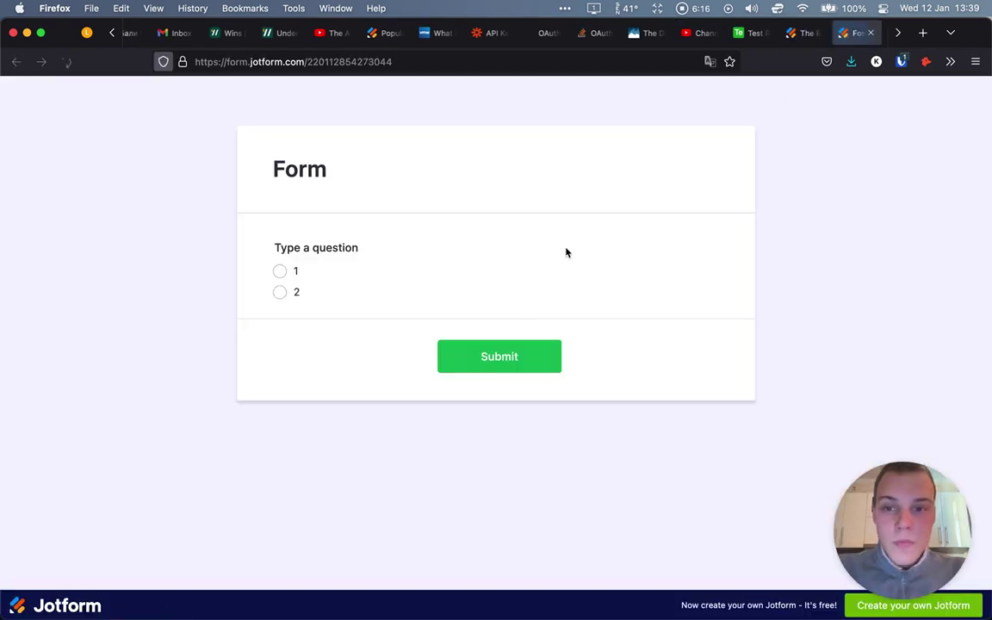
pyautogui.click(279, 294)
pyautogui.click(504, 366)
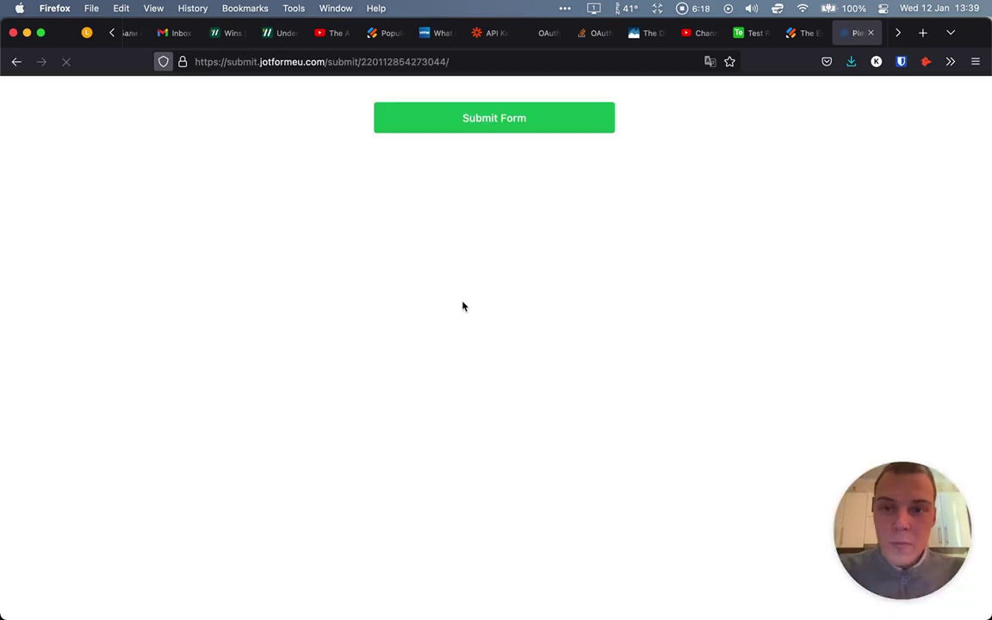
# - Complete the hCaptcha to land on yandex.ru, then go back to the Jotform publish page
pyautogui.click(419, 118)
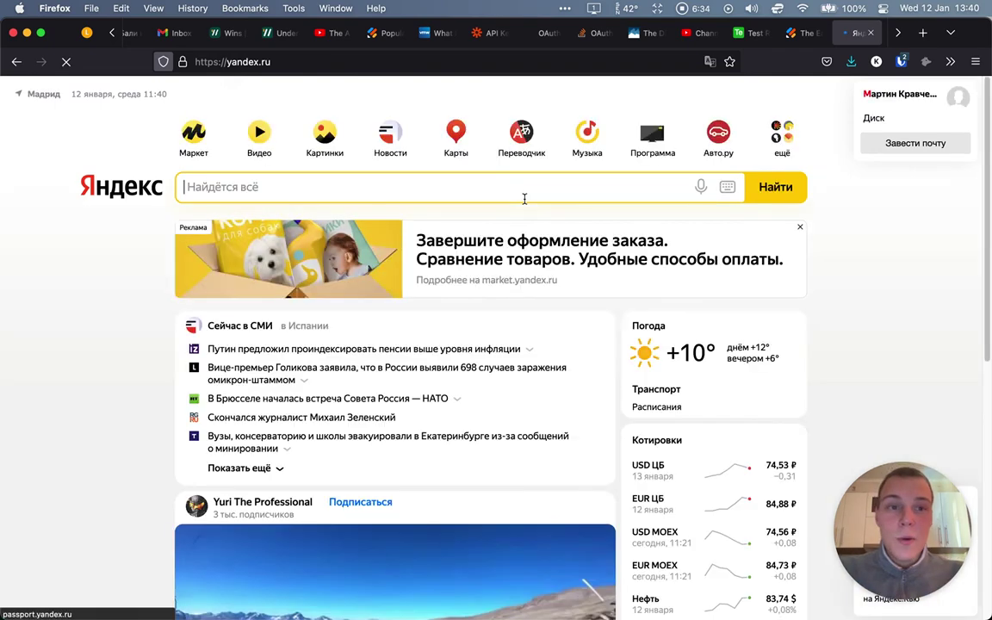
pyautogui.click(804, 39)
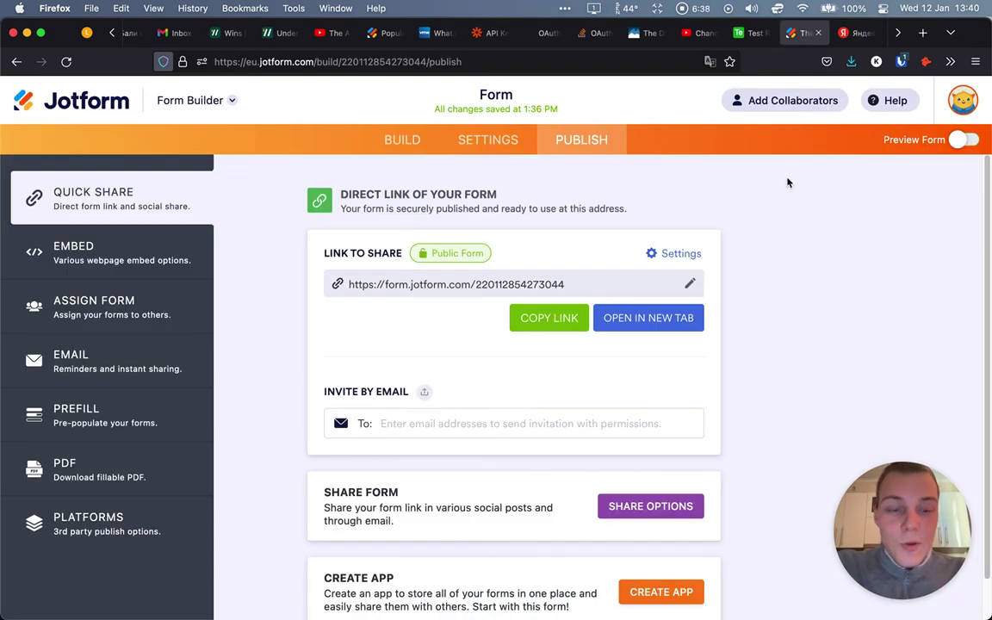
pyautogui.scroll(-1, 808, 31)
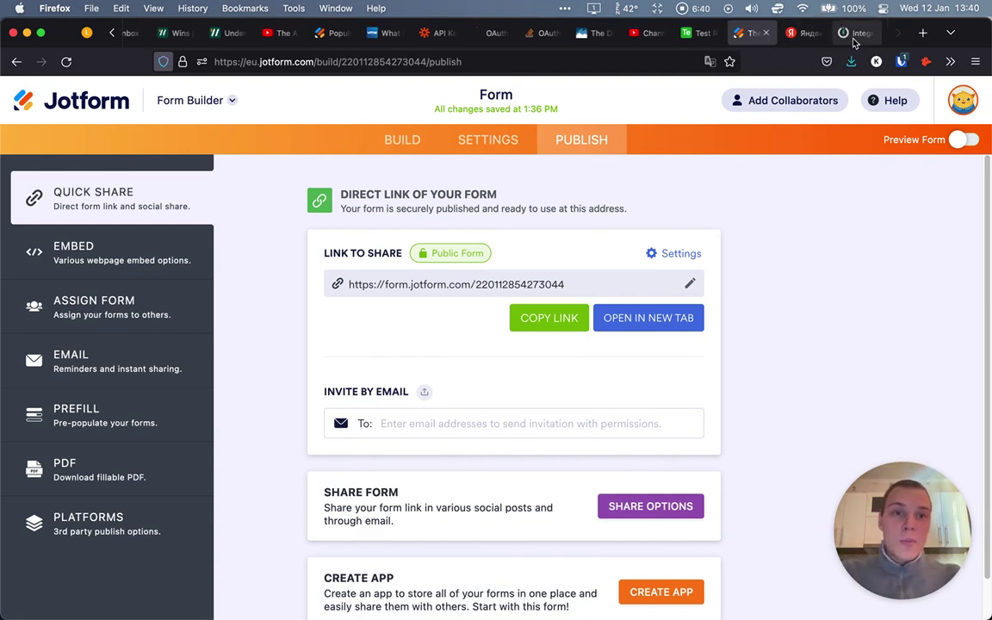
# - Switch to the Integromat tab to see the Integration Webhooks scenario's completed run
pyautogui.click(857, 36)
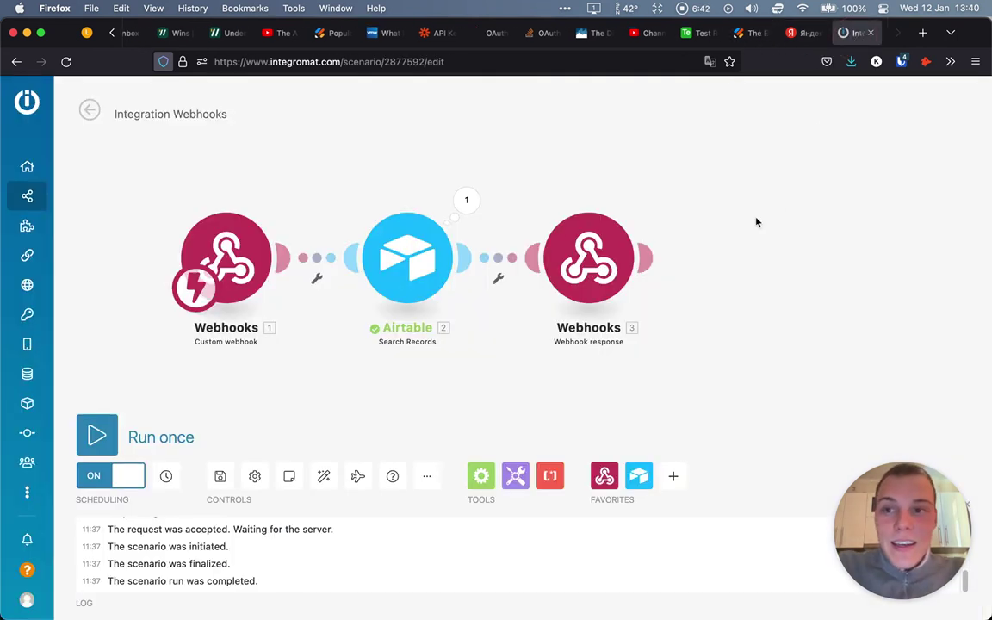